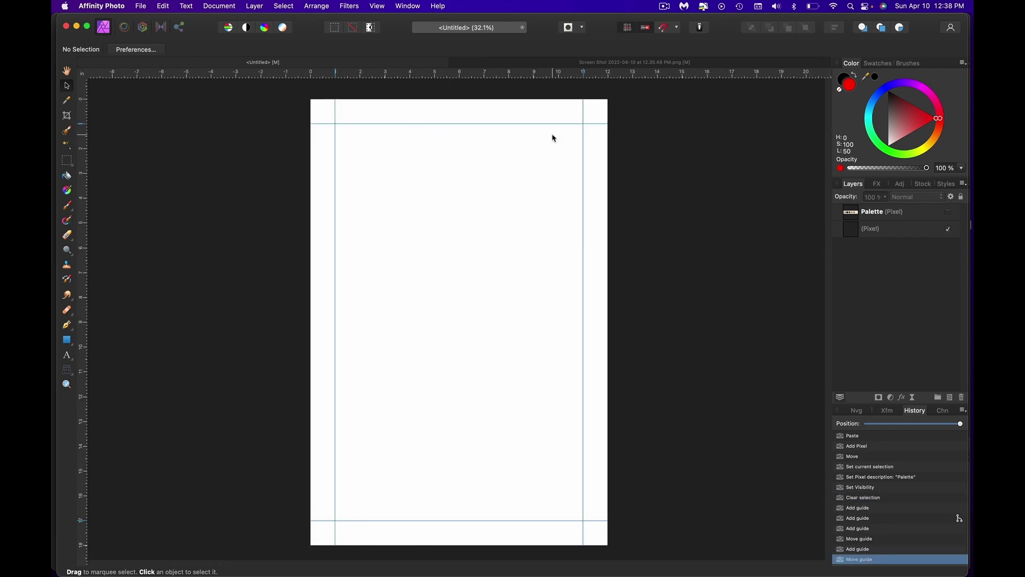
Compare the blank document's margins with The American reference poster in the Brave browser and return to Affinity Photo
{"action": "key", "text": "super+Tab"}
{"action": "key", "text": "super+Tab"}
{"action": "scroll", "coordinate": [331, 117], "scroll_direction": "up", "scroll_amount": 5}
{"action": "scroll", "coordinate": [305, 243], "scroll_direction": "up", "scroll_amount": 5}
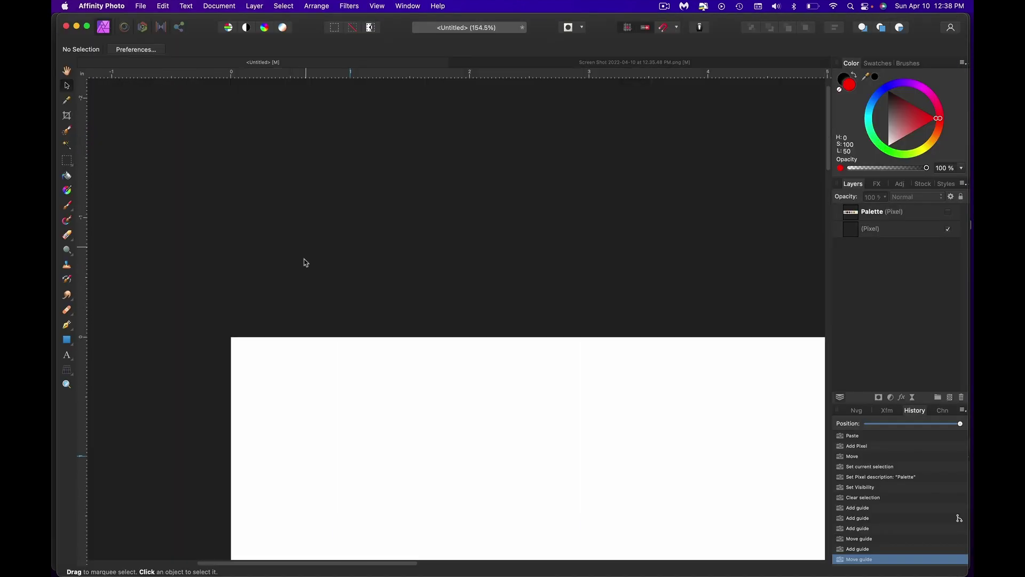
{"action": "key", "text": "super+Tab"}
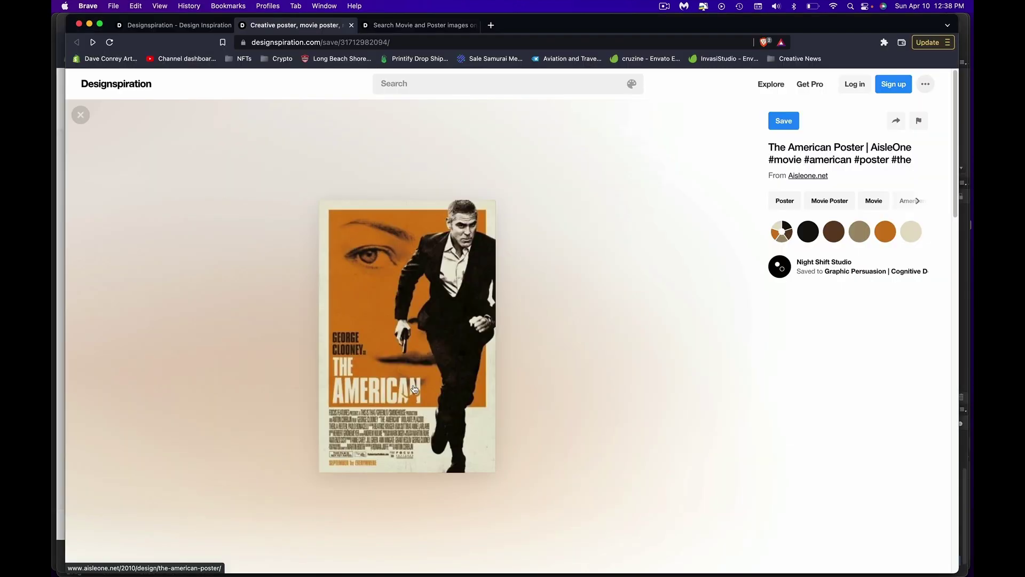
{"action": "key", "text": "super+Tab"}
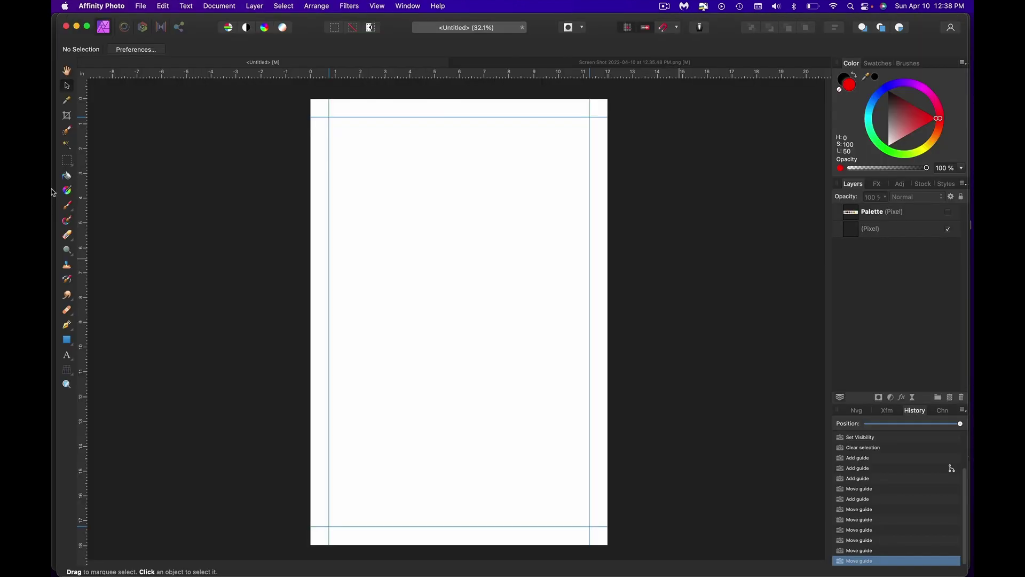
Draw a red rectangle about 10.36 in wide and 13.94 in high inside the upper guides and turn on snapping
{"action": "left_click", "coordinate": [72, 343]}
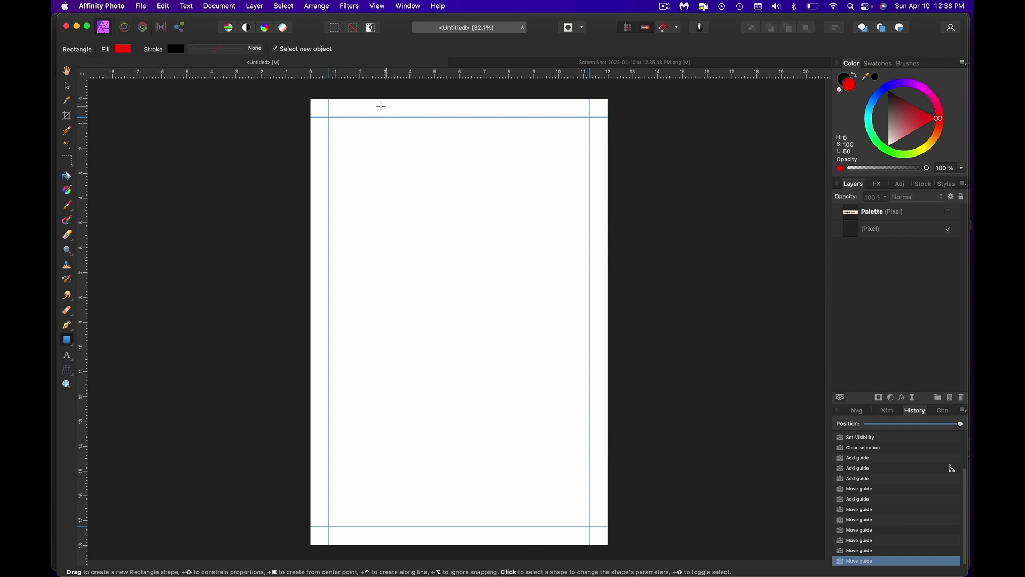
{"action": "left_click_drag", "start_coordinate": [330, 119], "coordinate": [589, 465]}
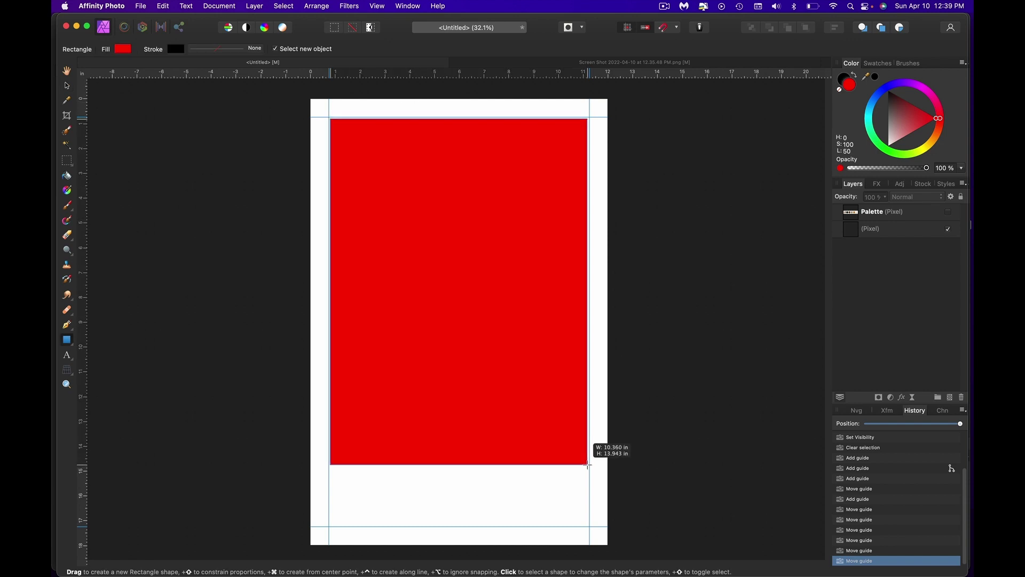
{"action": "left_click", "coordinate": [377, 6]}
{"action": "right_click", "coordinate": [665, 30]}
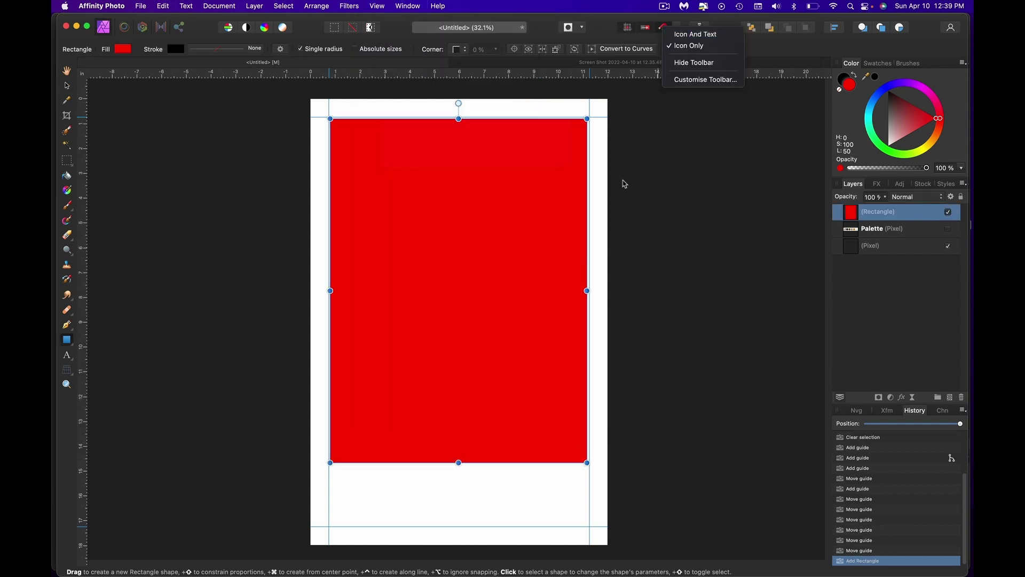
{"action": "left_click", "coordinate": [677, 27]}
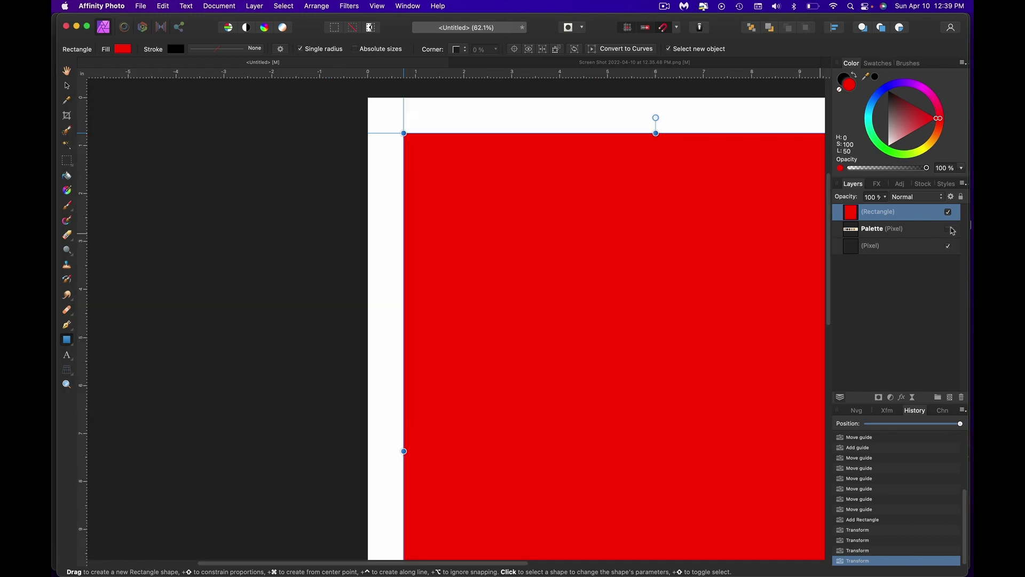
Show the Palette layer, move it above the rectangle and sample the orange swatch from it
{"action": "left_click", "coordinate": [948, 229]}
{"action": "left_click_drag", "start_coordinate": [876, 228], "coordinate": [876, 208]}
{"action": "left_click_drag", "start_coordinate": [867, 76], "coordinate": [524, 119]}
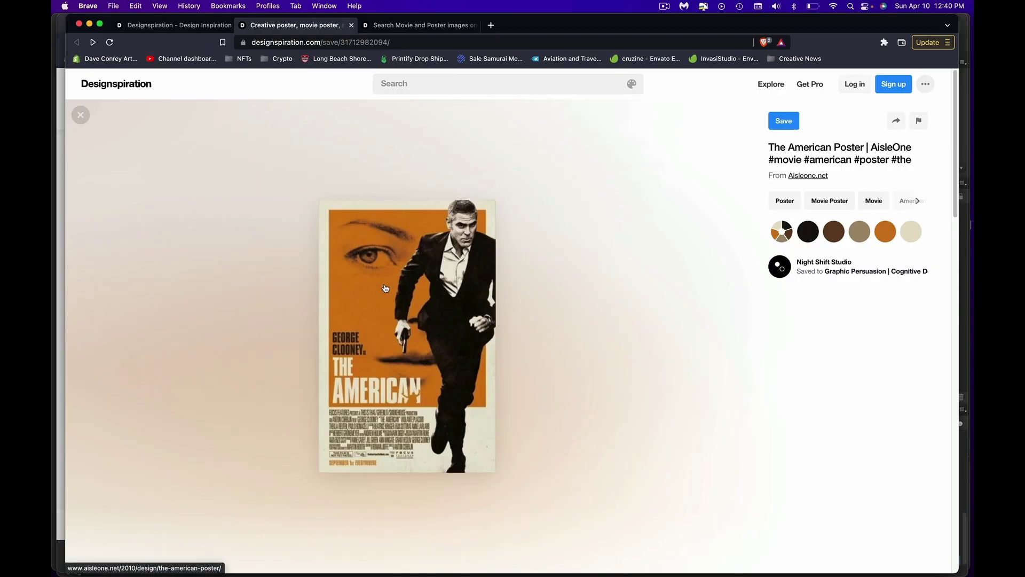
Switch to the browser and search for unsplash in a new tab
{"action": "key", "text": "super+t"}
{"action": "type", "text": "unsplash"}
{"action": "key", "text": "Return"}
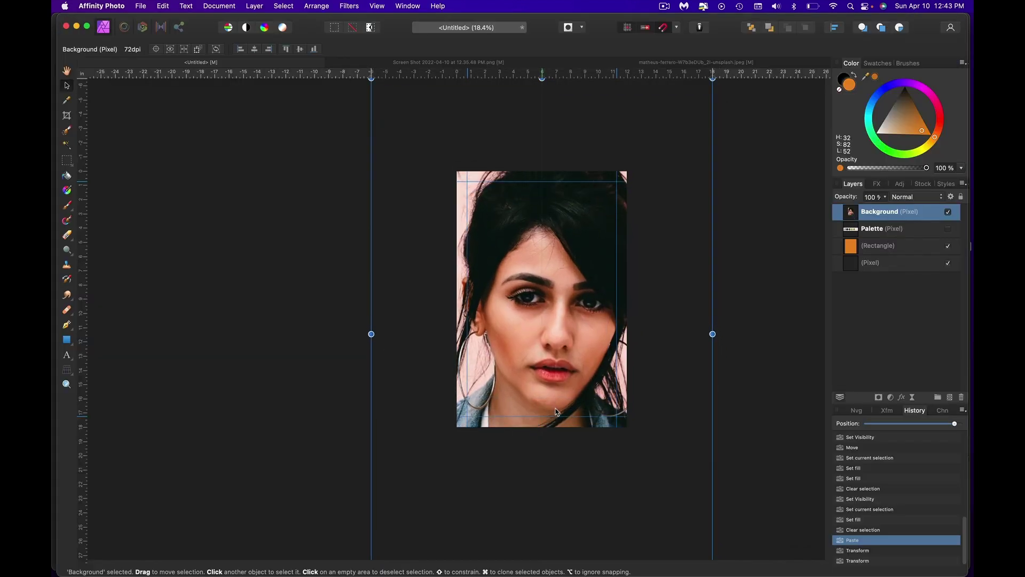
Nudge the pasted portrait left and move the lower of its two nested rectangles out, directly beneath the Background layer
{"action": "left_click_drag", "start_coordinate": [550, 402], "coordinate": [546, 402]}
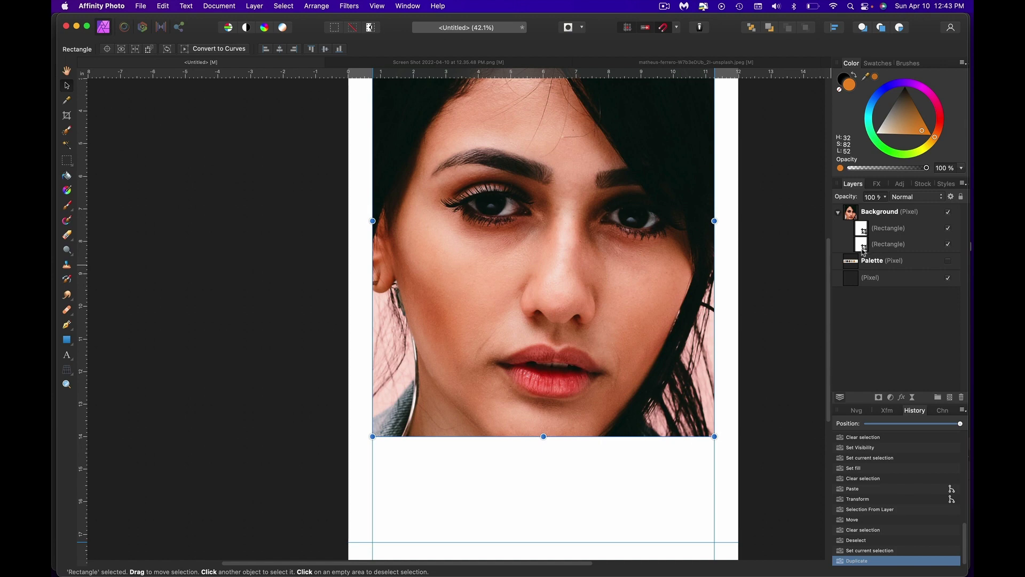
{"action": "left_click", "coordinate": [871, 246]}
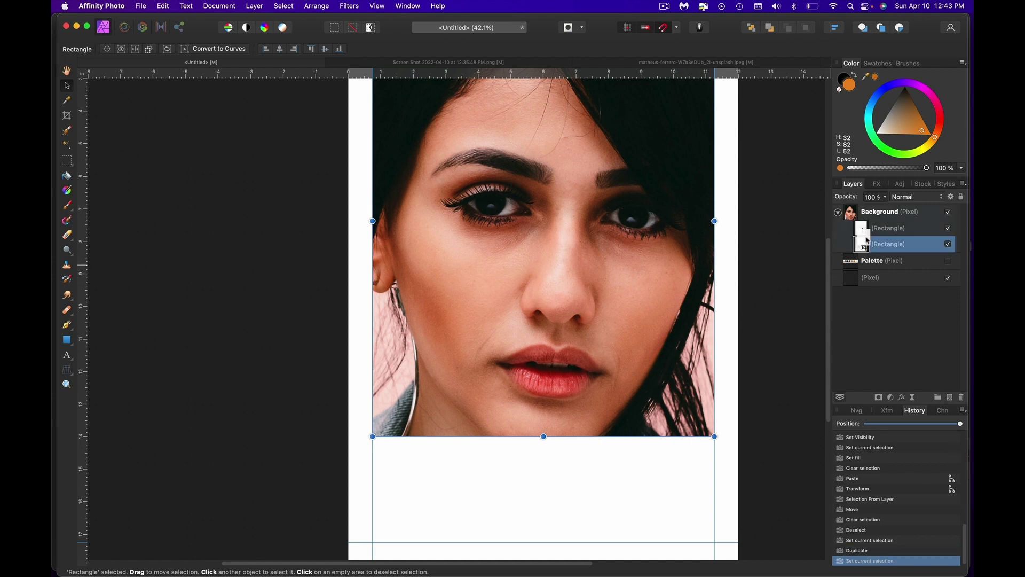
{"action": "left_click_drag", "start_coordinate": [866, 240], "coordinate": [903, 196]}
Set the Background portrait's blend mode to Multiply and add an HSL adjustment
{"action": "left_click", "coordinate": [920, 197]}
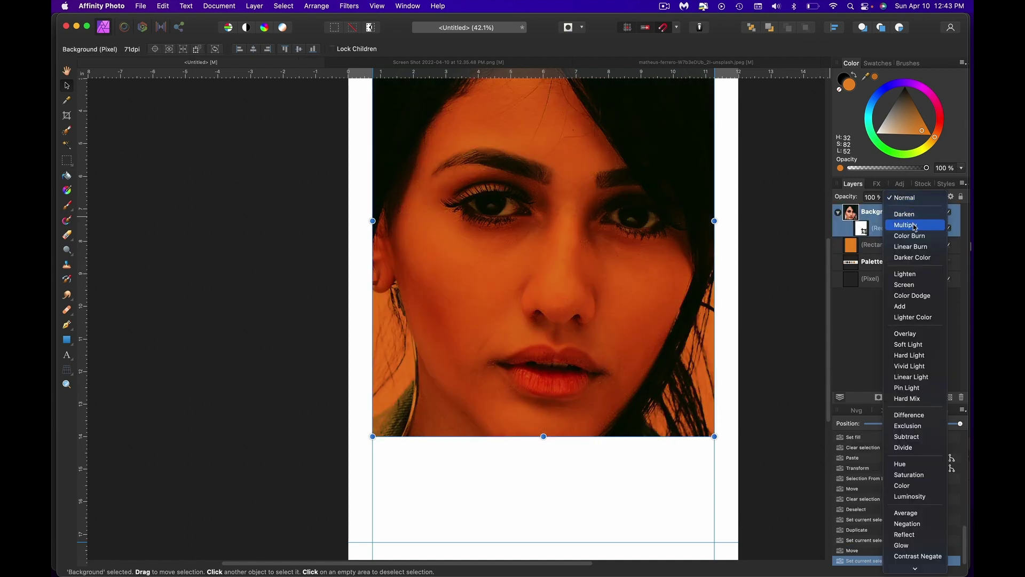
{"action": "left_click", "coordinate": [915, 227]}
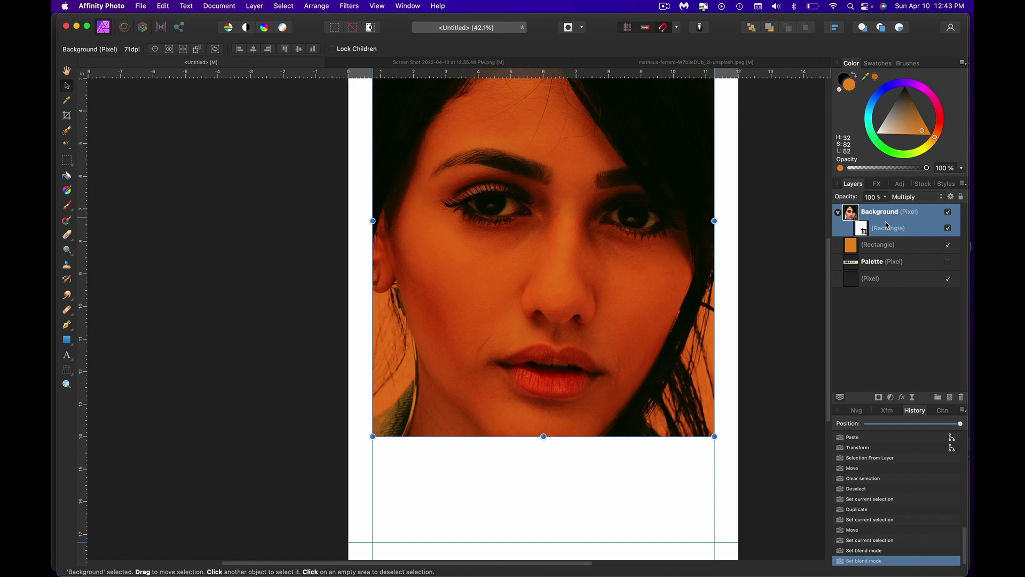
{"action": "left_click", "coordinate": [889, 398]}
{"action": "left_click", "coordinate": [876, 429]}
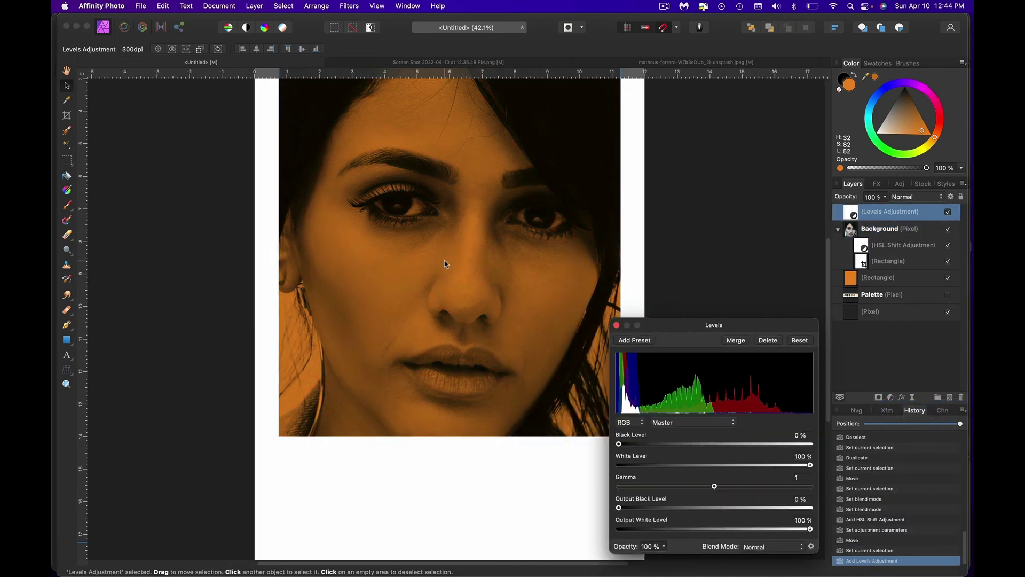
Select the Background portrait and resize it from its corners to reframe the face over the orange rectangle
{"action": "scroll", "coordinate": [487, 286], "scroll_direction": "right", "scroll_amount": 3}
{"action": "scroll", "coordinate": [488, 285], "scroll_direction": "up", "scroll_amount": 1}
{"action": "scroll", "coordinate": [487, 286], "scroll_direction": "down", "scroll_amount": 5}
{"action": "left_click", "coordinate": [487, 285]}
{"action": "left_click_drag", "start_coordinate": [531, 380], "coordinate": [538, 395]}
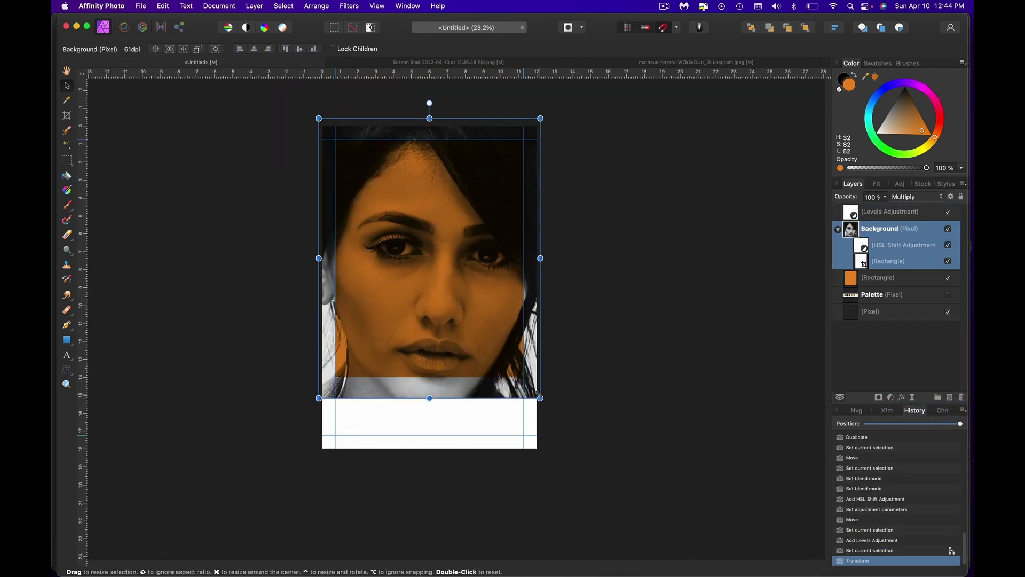
{"action": "left_click_drag", "start_coordinate": [319, 118], "coordinate": [333, 148]}
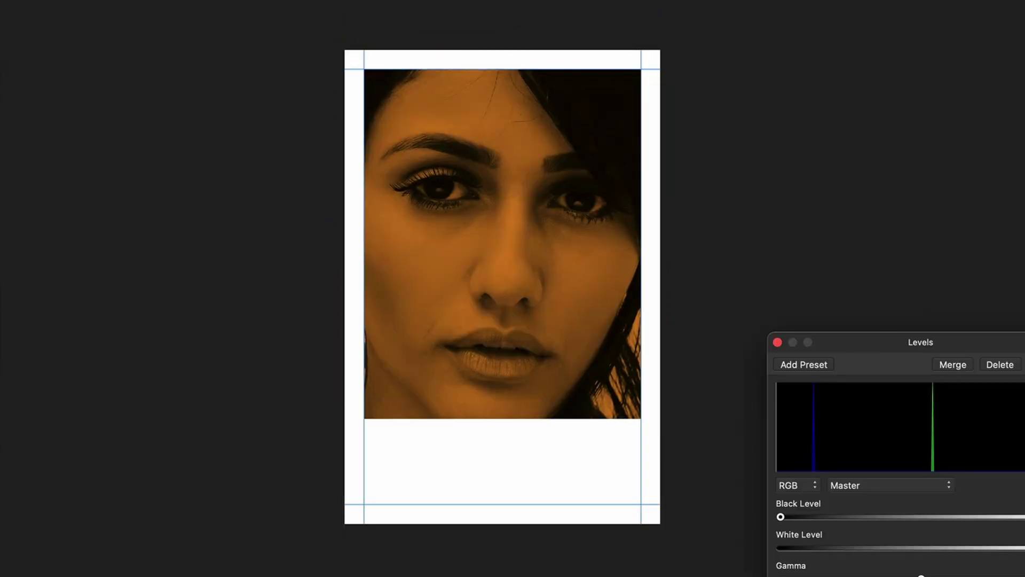
Raise the Levels black level slightly and fit the portrait's top and left edges to the guides
{"action": "left_click_drag", "start_coordinate": [780, 516], "coordinate": [787, 517]}
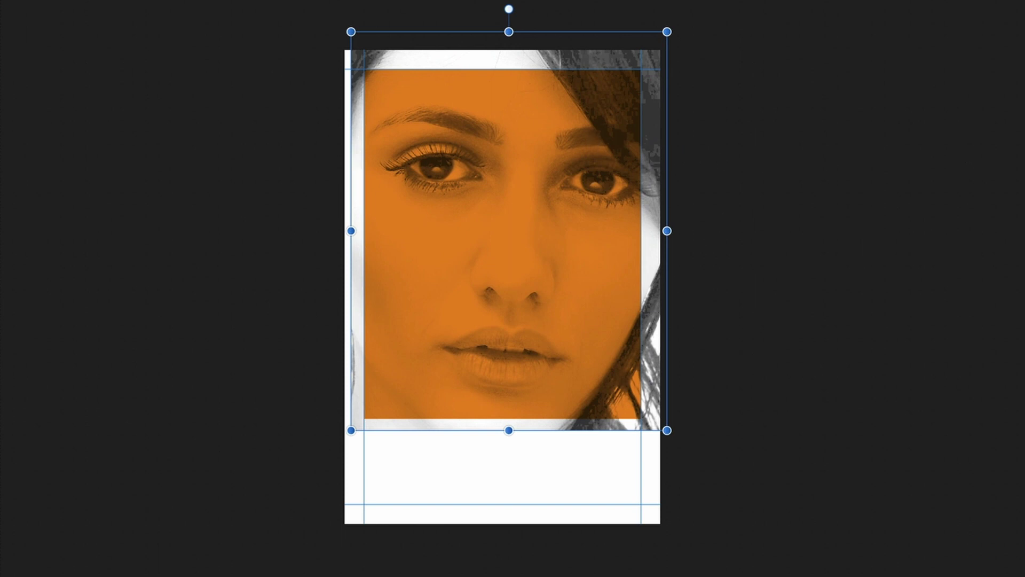
{"action": "left_click_drag", "start_coordinate": [509, 32], "coordinate": [509, 68]}
{"action": "left_click_drag", "start_coordinate": [351, 230], "coordinate": [363, 231]}
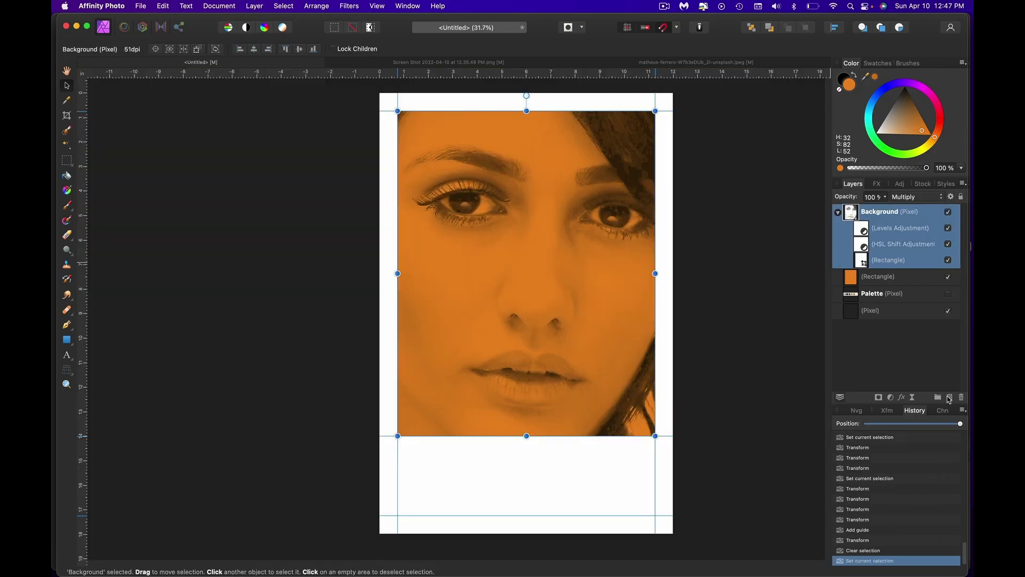
Add a new pixel layer above the Background portrait and fill it with a neutral grey of 54 lightness
{"action": "left_click", "coordinate": [950, 397]}
{"action": "left_click_drag", "start_coordinate": [911, 112], "coordinate": [879, 108]}
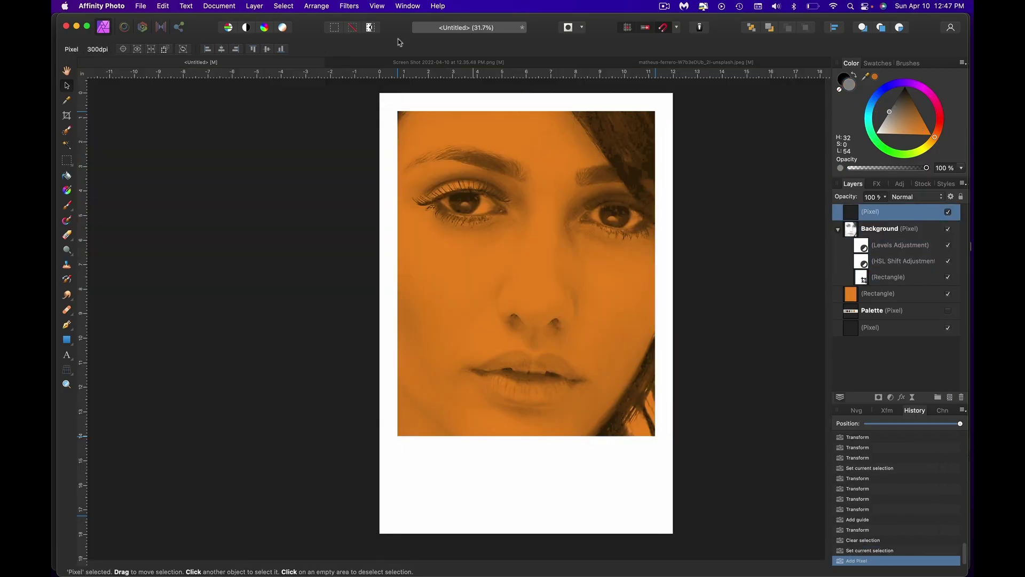
{"action": "key", "text": "alt+BackSpace"}
Apply the Add Noise filter to the grey layer at 64% intensity with monochromatic Gaussian noise
{"action": "left_click", "coordinate": [349, 5]}
{"action": "mouse_move", "coordinate": [370, 56]}
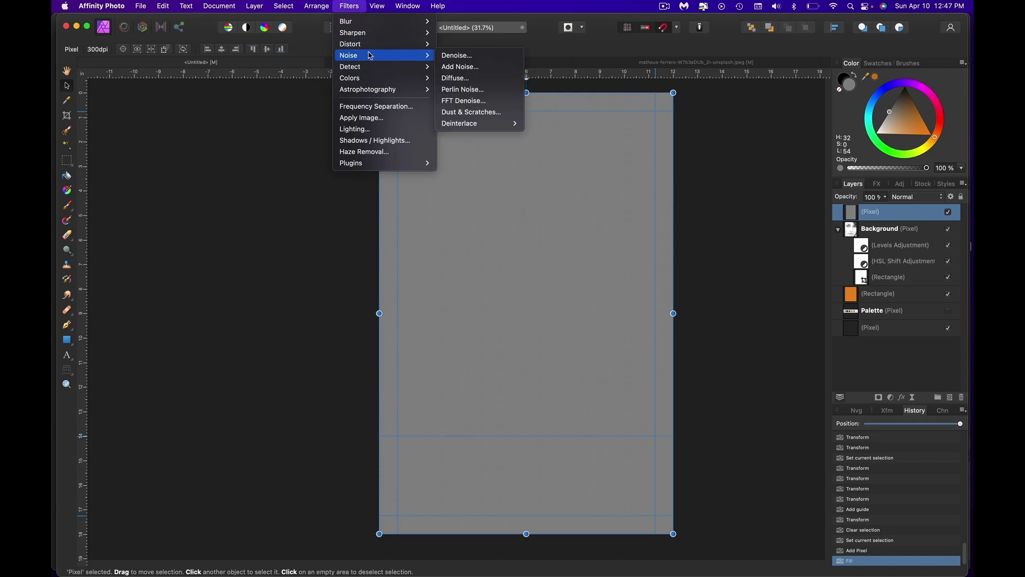
{"action": "left_click", "coordinate": [460, 66]}
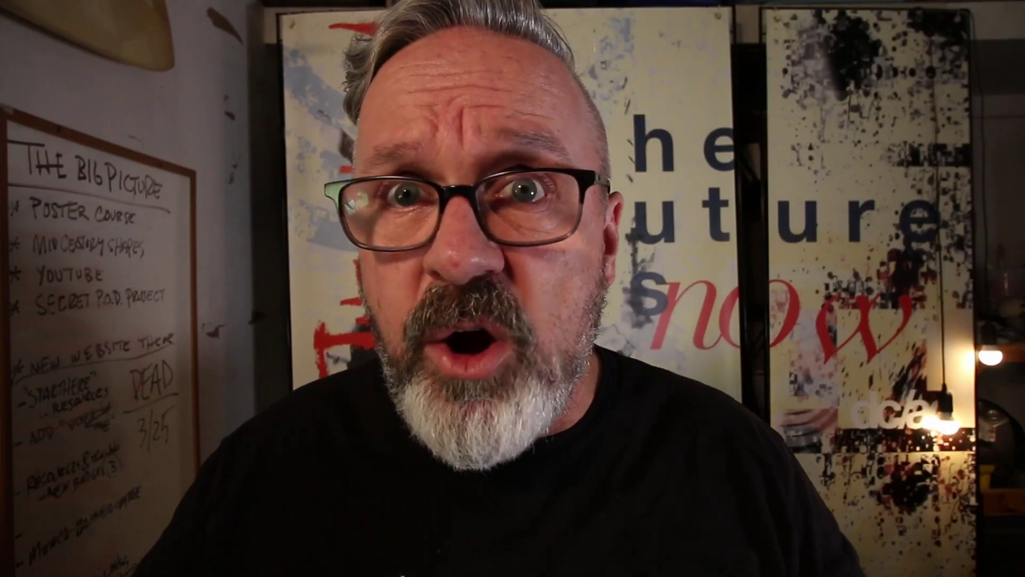
{"action": "left_click_drag", "start_coordinate": [769, 498], "coordinate": [734, 498]}
Set the grey noise layer's blend mode to Overlay and fine-tune the portrait's Levels black level
{"action": "left_click", "coordinate": [917, 197]}
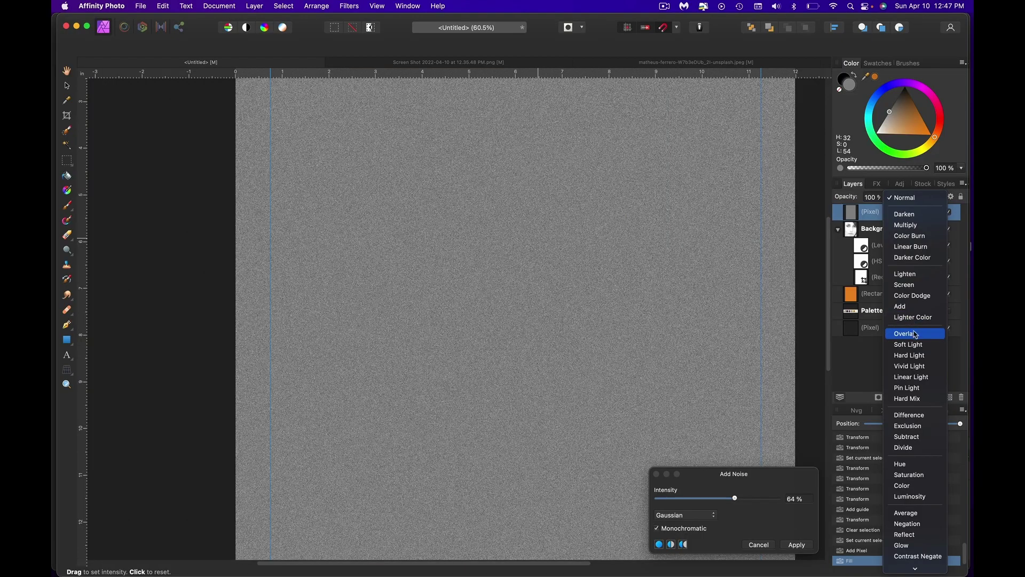
{"action": "left_click", "coordinate": [916, 334]}
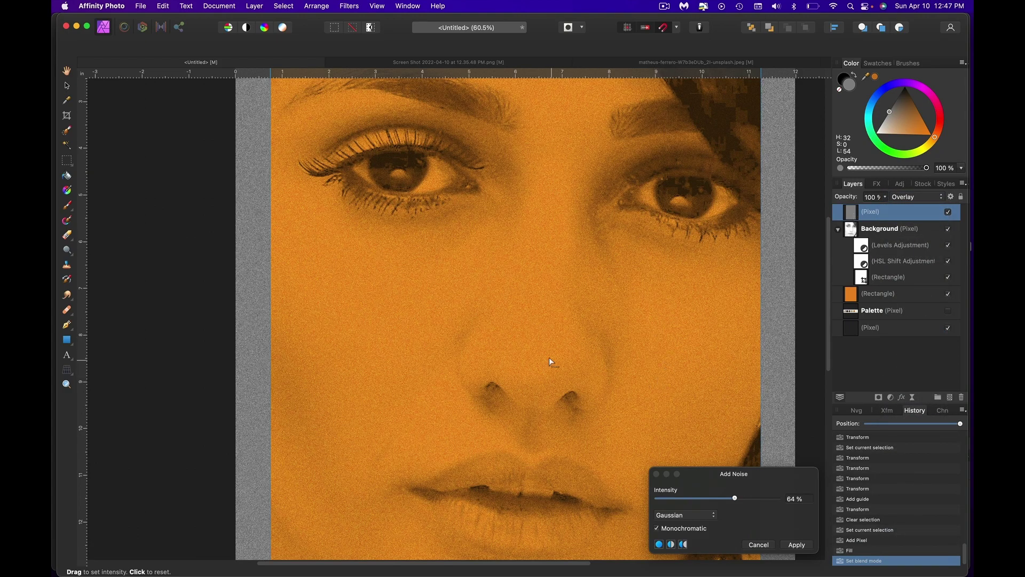
{"action": "scroll", "coordinate": [549, 355], "scroll_direction": "up", "scroll_amount": 5}
{"action": "scroll", "coordinate": [672, 435], "scroll_direction": "down", "scroll_amount": 5}
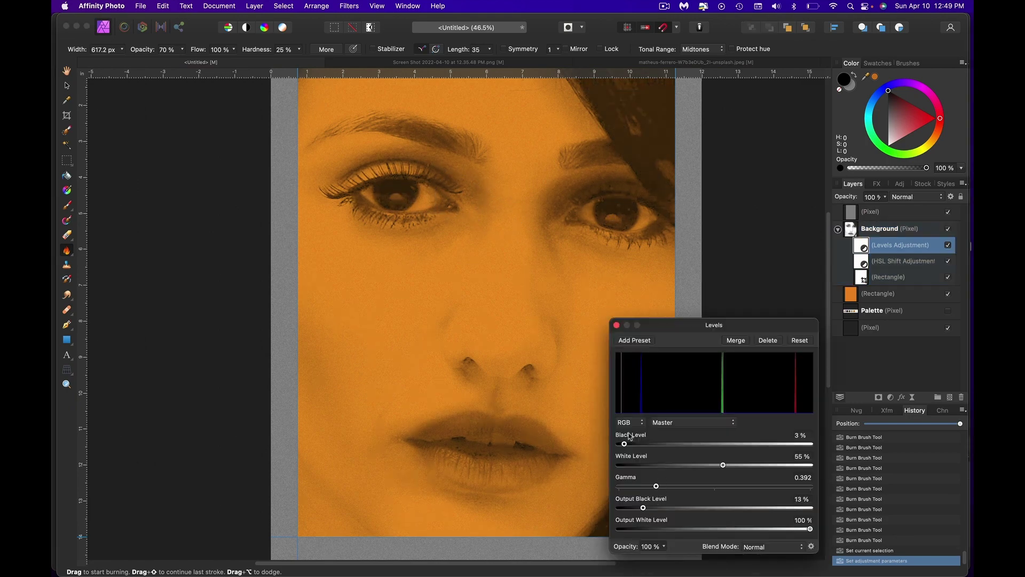
{"action": "left_click_drag", "start_coordinate": [625, 443], "coordinate": [623, 450]}
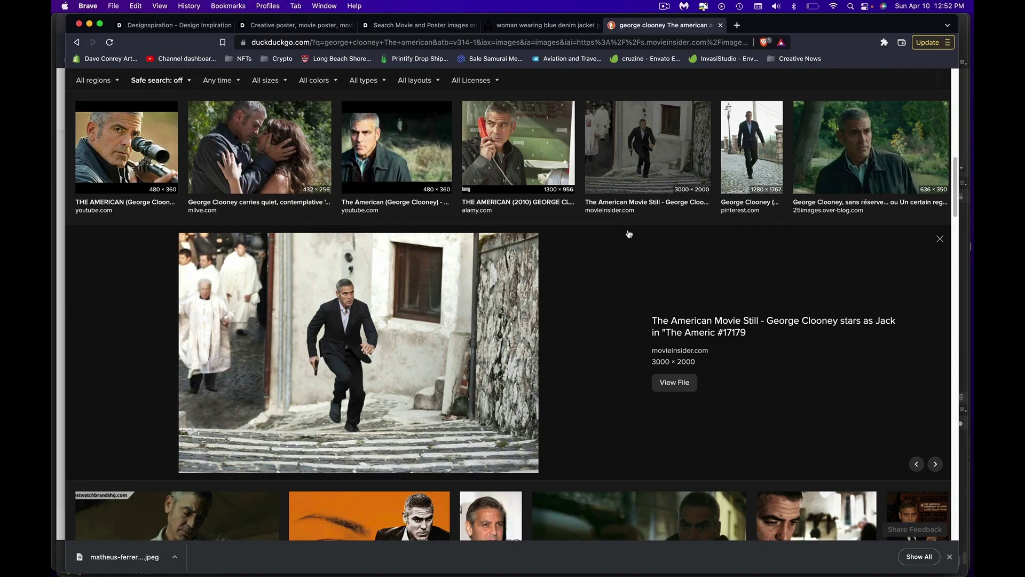
Open the full-size 3000 × 2000 file of The American movie still showing George Clooney running
{"action": "left_click", "coordinate": [678, 386]}
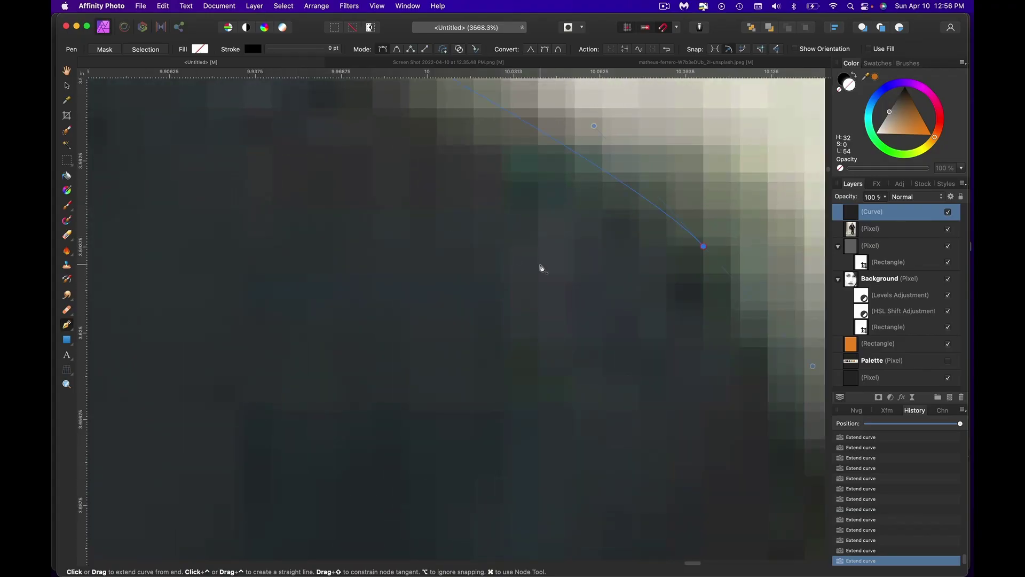
Convert the traced curve around the running man to a selection and copy him onto a new layer
{"action": "scroll", "coordinate": [540, 267], "scroll_direction": "up", "scroll_amount": 5}
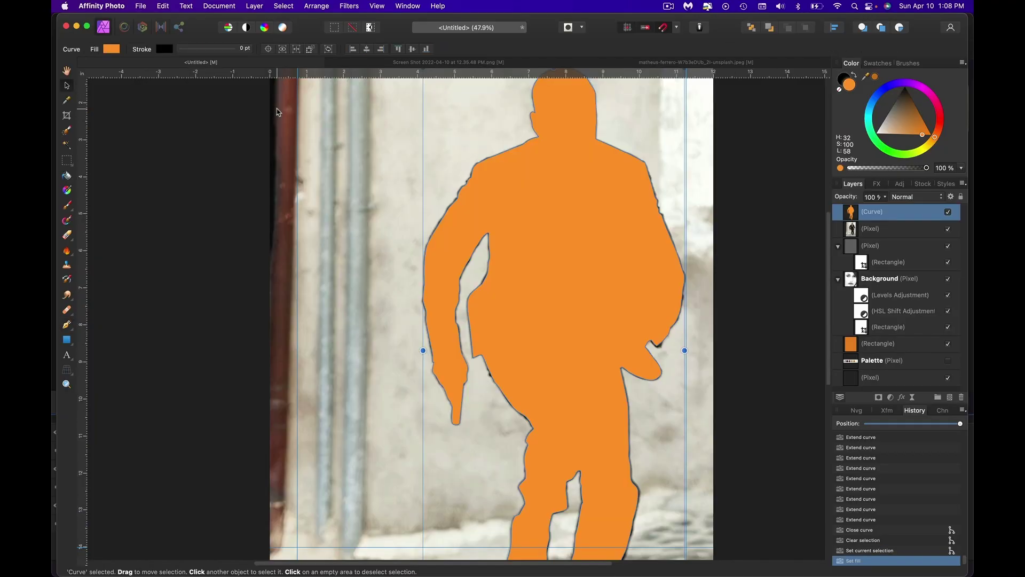
{"action": "left_click", "coordinate": [67, 326]}
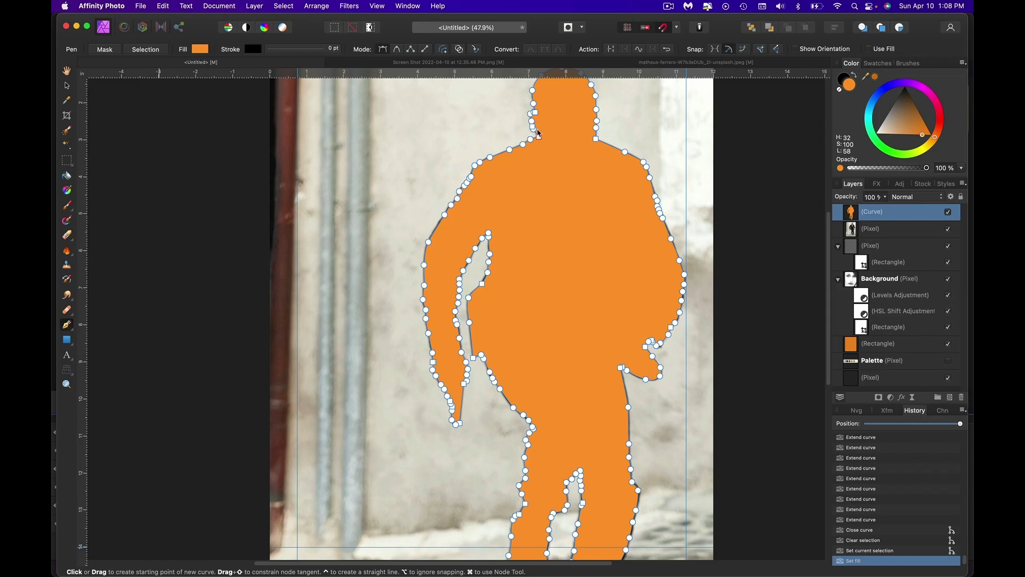
{"action": "left_click", "coordinate": [149, 50]}
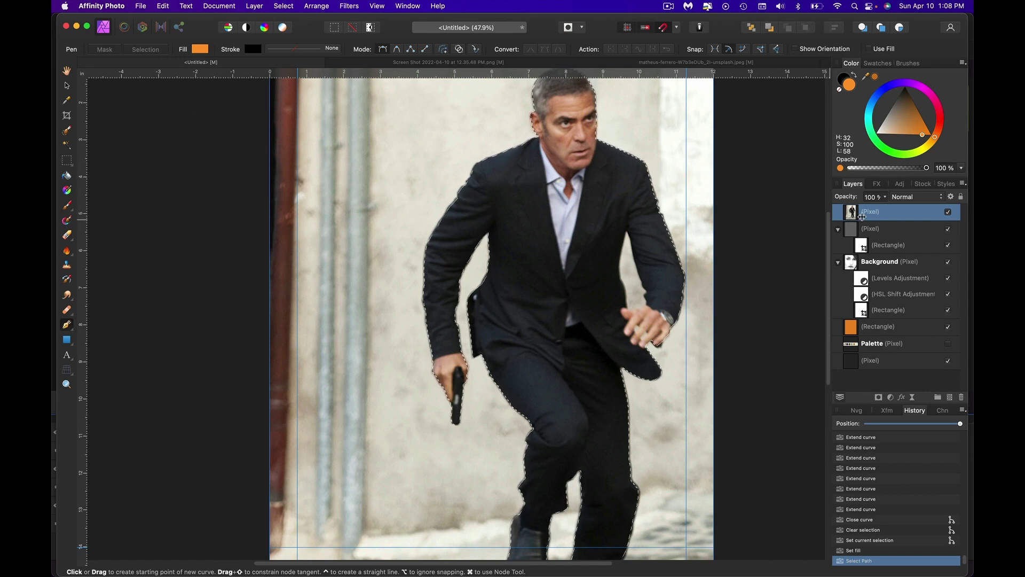
{"action": "key", "text": "super+c"}
{"action": "key", "text": "super+v"}
Clear the selection and move the original movie still layer beneath the orange rectangle
{"action": "left_click", "coordinate": [864, 230]}
{"action": "key", "text": "super+d"}
{"action": "left_click_drag", "start_coordinate": [864, 230], "coordinate": [868, 335]}
Delete the selected leftover background in the gap beside the man's arm and rotate the cutout slightly clockwise
{"action": "scroll", "coordinate": [647, 297], "scroll_direction": "up", "scroll_amount": 6}
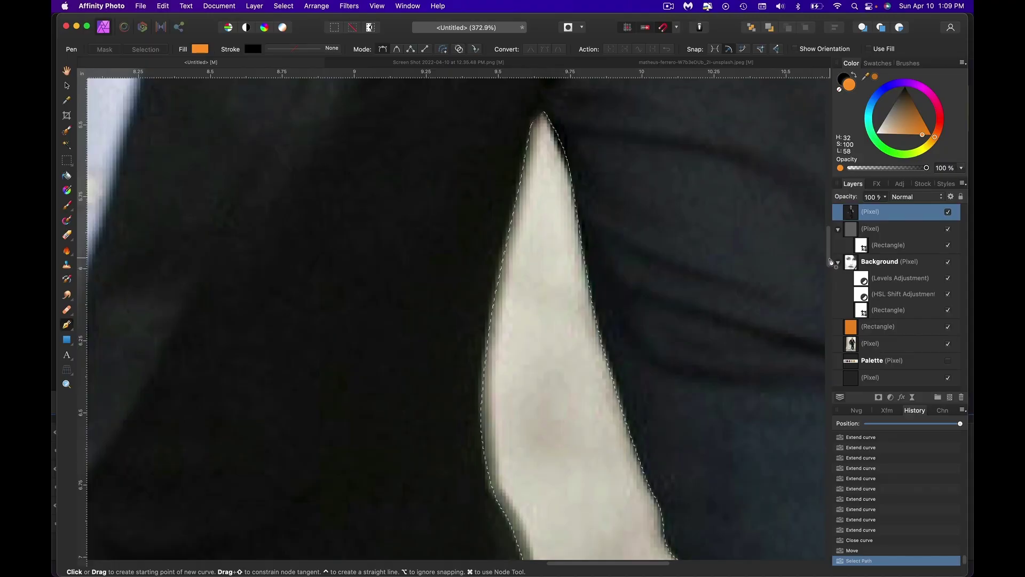
{"action": "key", "text": "Delete"}
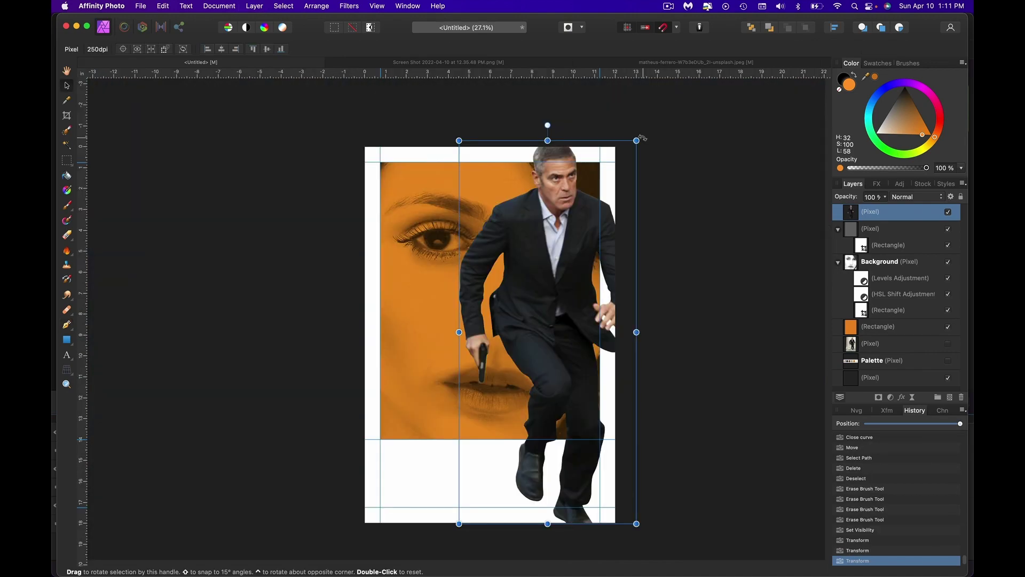
{"action": "left_click_drag", "start_coordinate": [547, 126], "coordinate": [561, 126]}
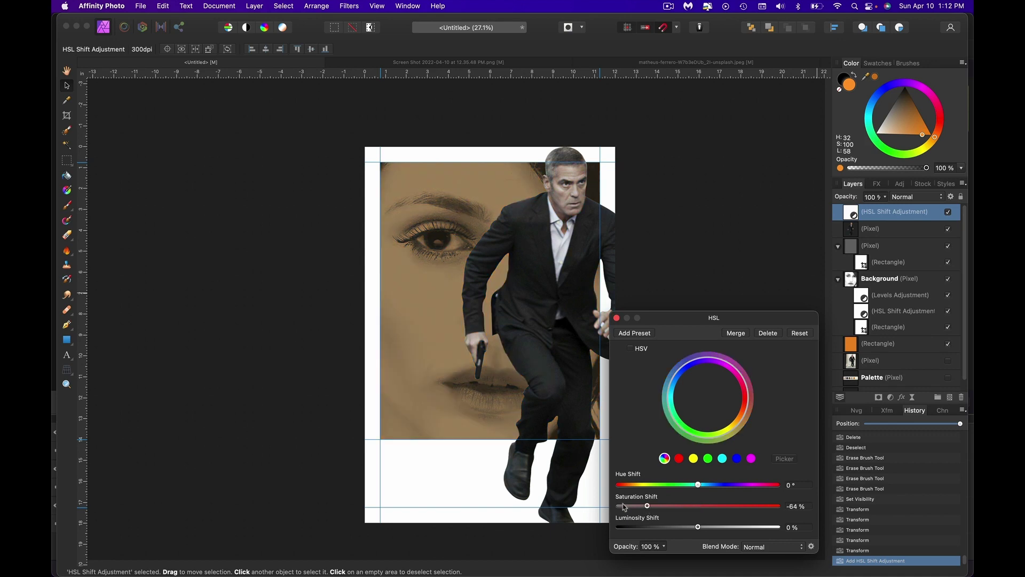
Add a Curves adjustment for the cutout man and pull the shadow part of the curve down to deepen the blacks
{"action": "left_click", "coordinate": [891, 397]}
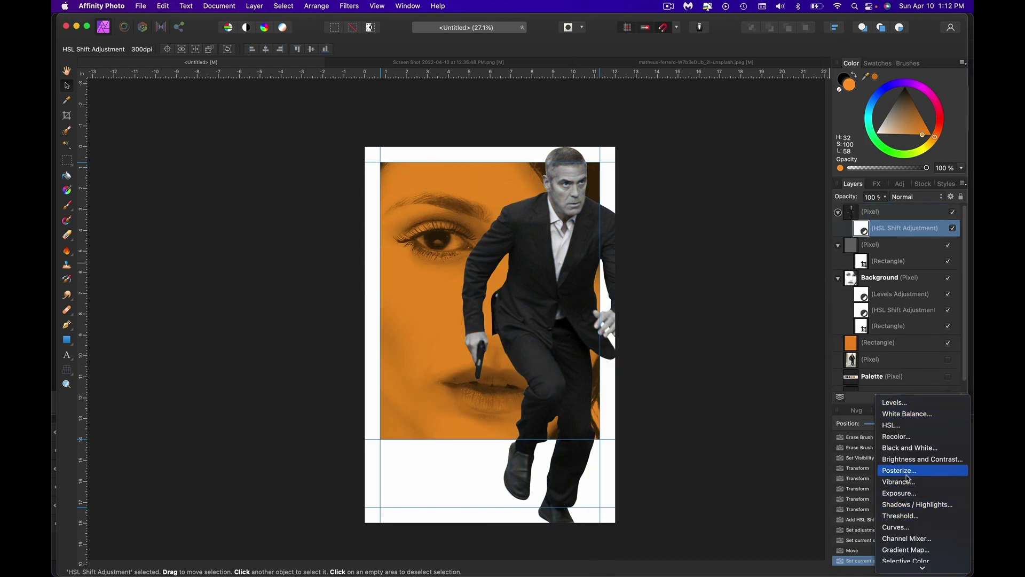
{"action": "left_click", "coordinate": [897, 527]}
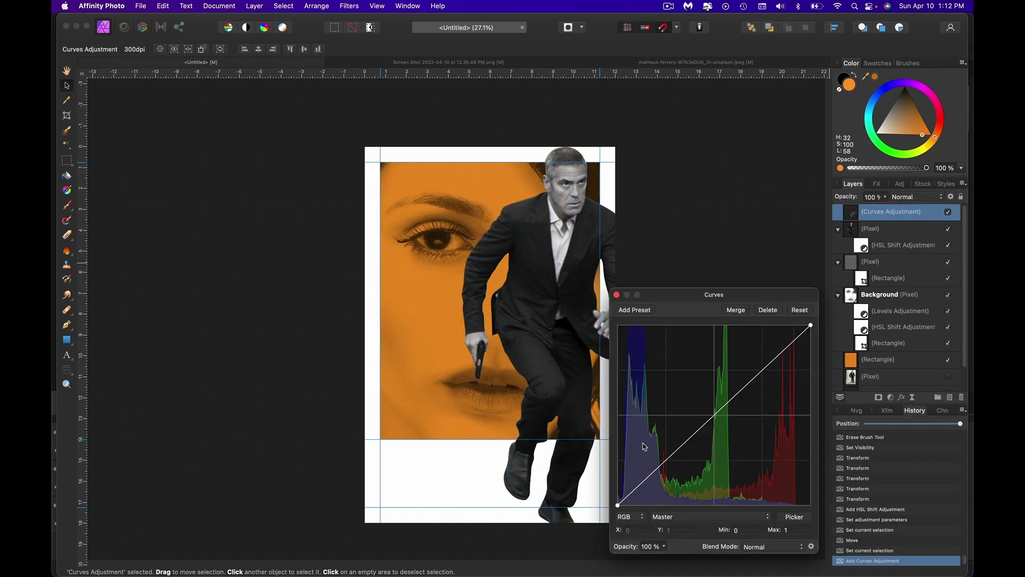
{"action": "left_click_drag", "start_coordinate": [658, 466], "coordinate": [662, 478]}
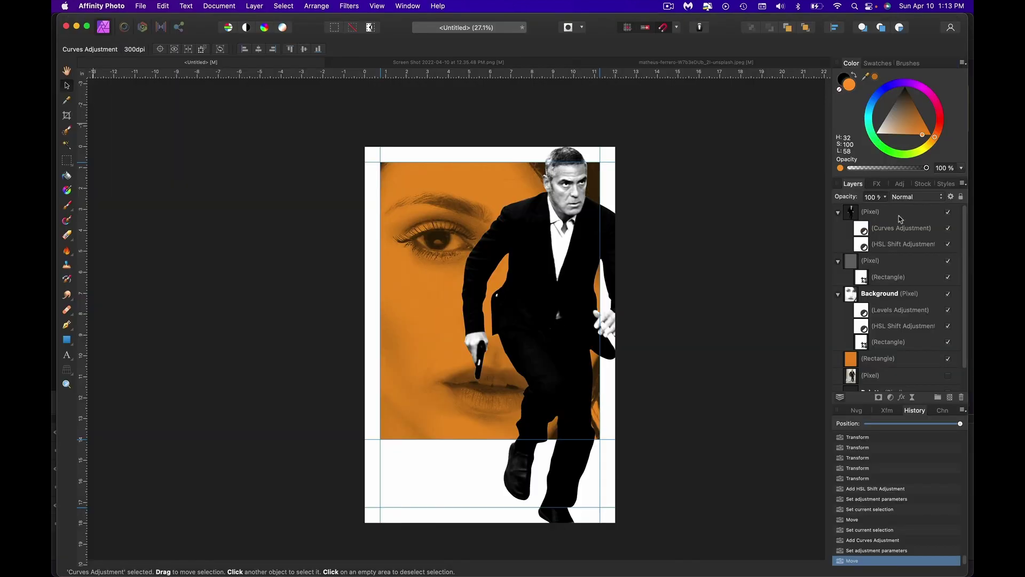
{"action": "left_click", "coordinate": [901, 219]}
{"action": "left_click", "coordinate": [891, 397]}
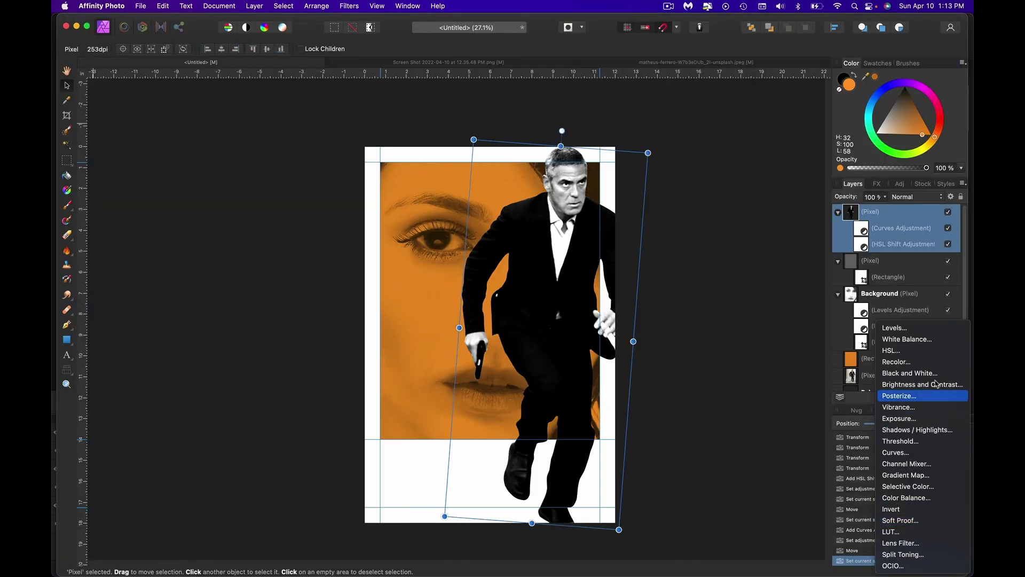
{"action": "left_click", "coordinate": [906, 363]}
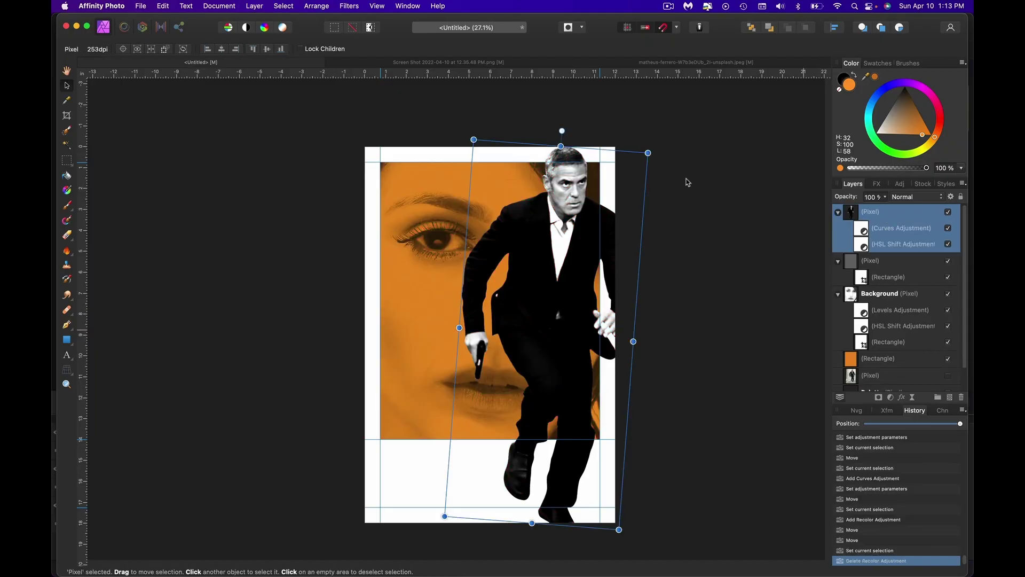
Load the running man's outline as a selection and add a Recolor adjustment with a desaturated warm brown tone
{"action": "left_click", "coordinate": [851, 217], "text": "super"}
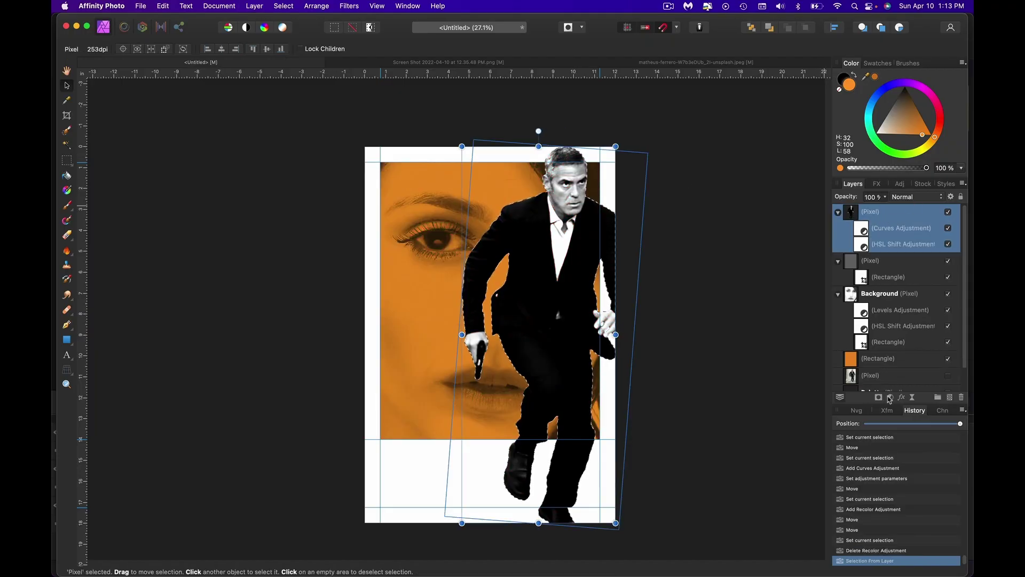
{"action": "left_click", "coordinate": [890, 398]}
{"action": "left_click", "coordinate": [898, 437]}
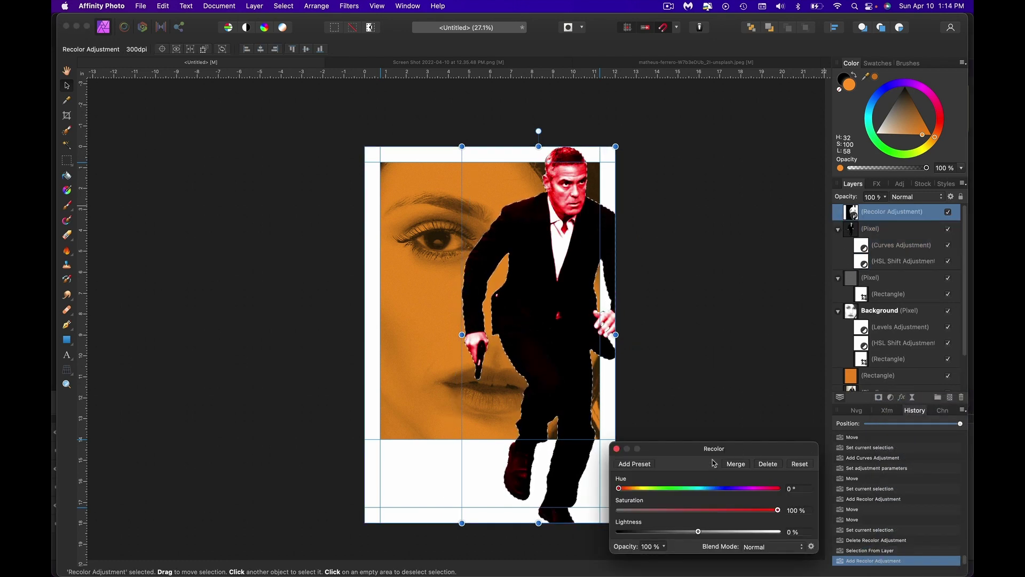
{"action": "left_click_drag", "start_coordinate": [718, 457], "coordinate": [737, 216]}
{"action": "left_click_drag", "start_coordinate": [653, 247], "coordinate": [650, 247]}
{"action": "left_click_drag", "start_coordinate": [798, 269], "coordinate": [692, 275]}
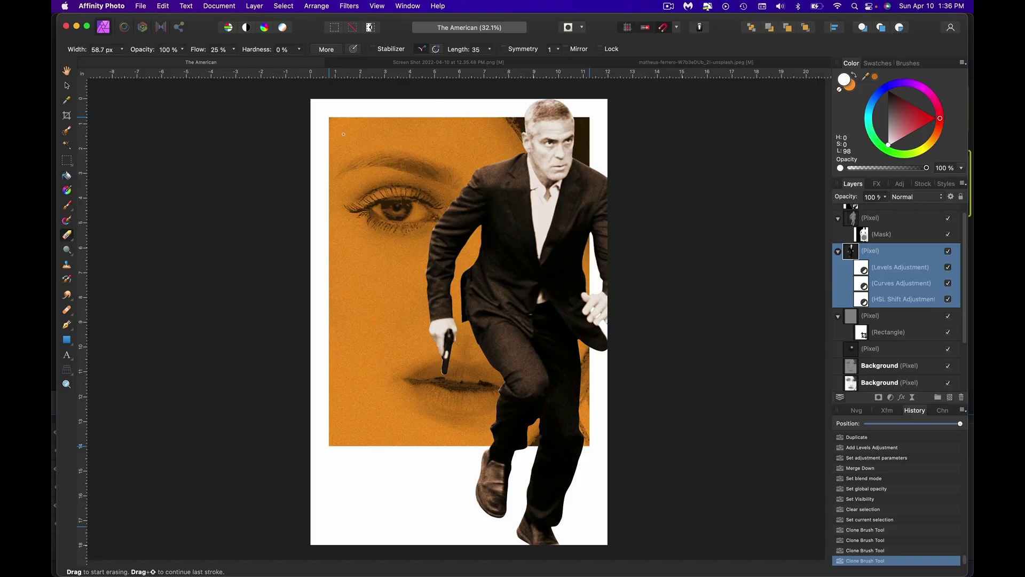
Erase the light fringe on the cutout layer along the jacket edge beside the gap under the man's arm
{"action": "scroll", "coordinate": [463, 251], "scroll_direction": "up", "scroll_amount": 10}
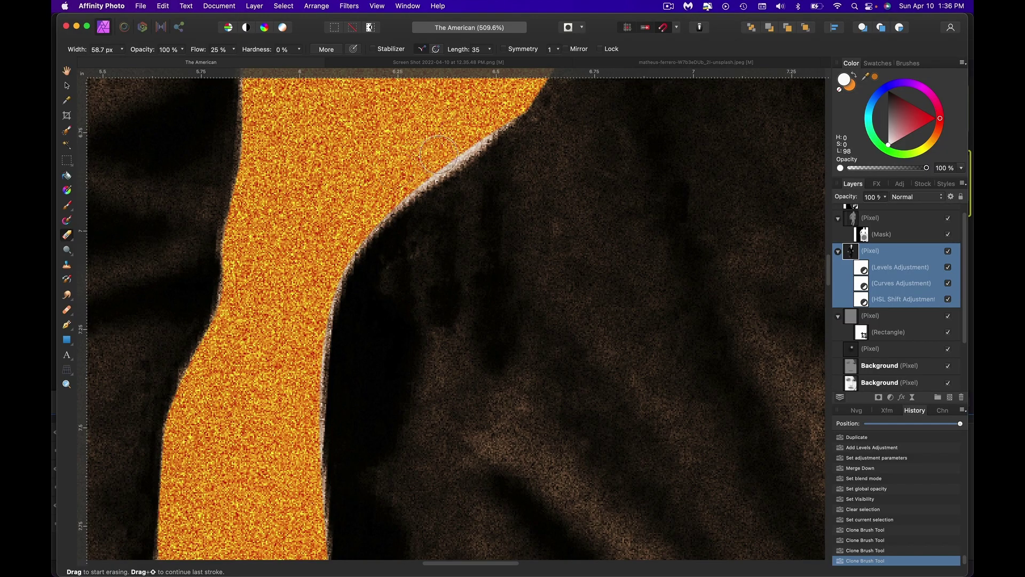
{"action": "left_click", "coordinate": [852, 251], "text": "super"}
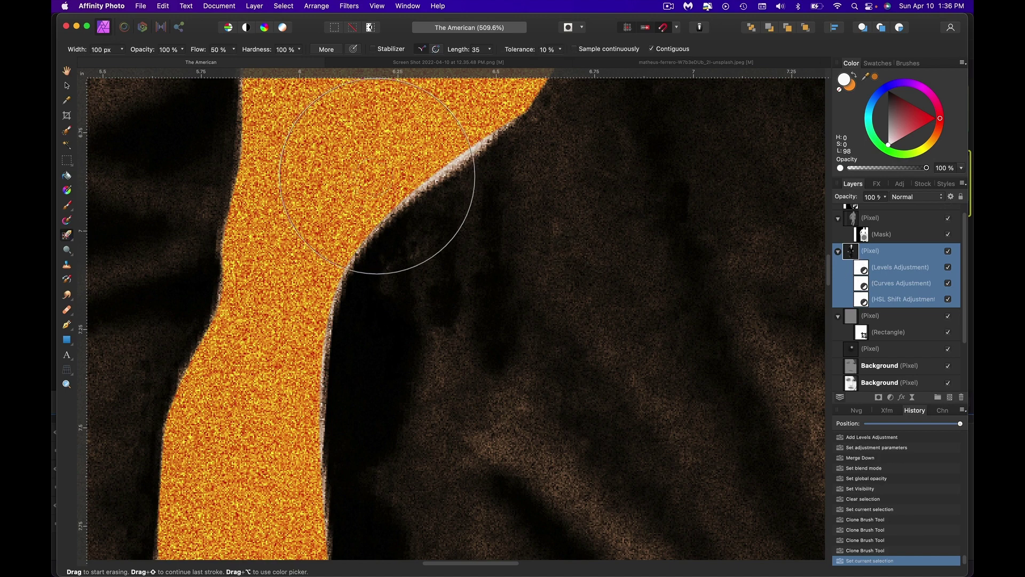
{"action": "left_click_drag", "start_coordinate": [424, 194], "coordinate": [497, 136]}
{"action": "left_click_drag", "start_coordinate": [424, 195], "coordinate": [349, 270]}
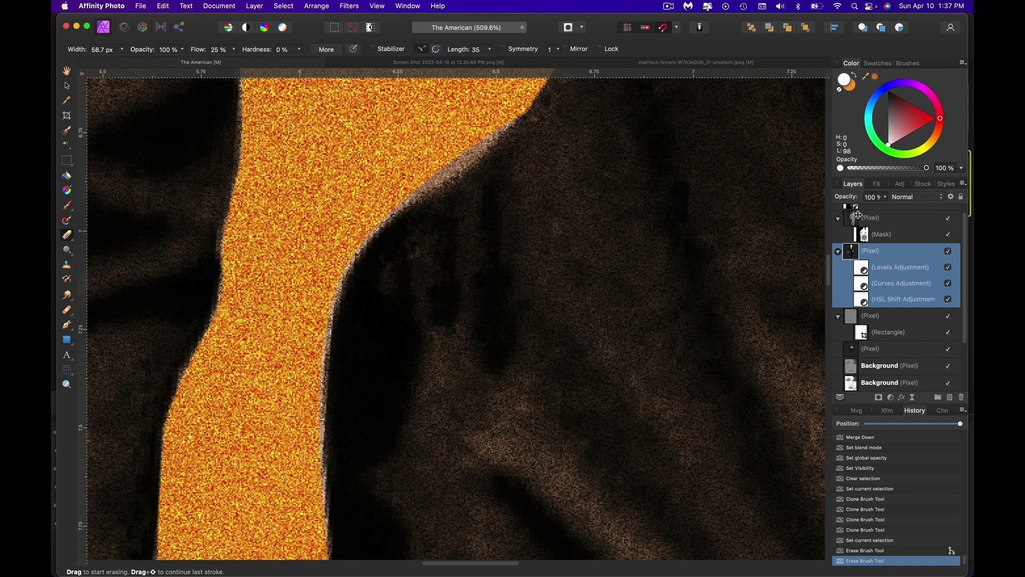
Erase along the same jacket edge on the mask of the pixel layer above the cutout
{"action": "left_click", "coordinate": [861, 234]}
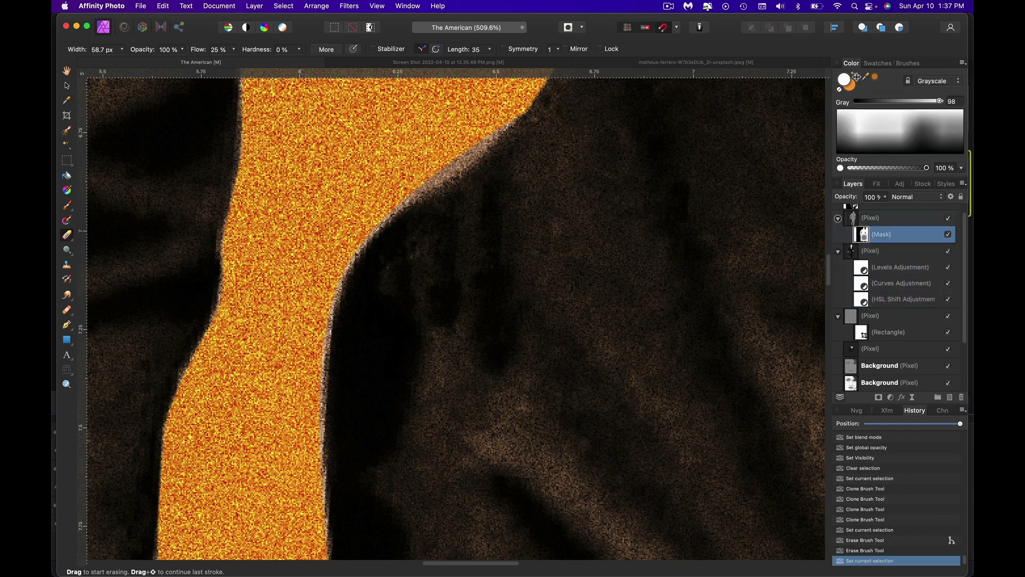
{"action": "left_click_drag", "start_coordinate": [345, 188], "coordinate": [419, 159]}
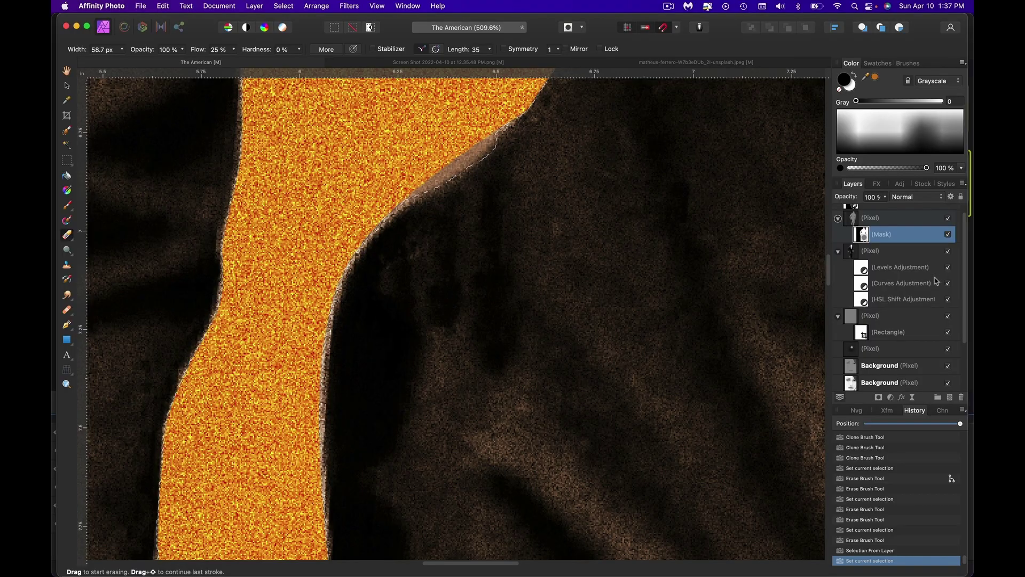
{"action": "left_click", "coordinate": [935, 281]}
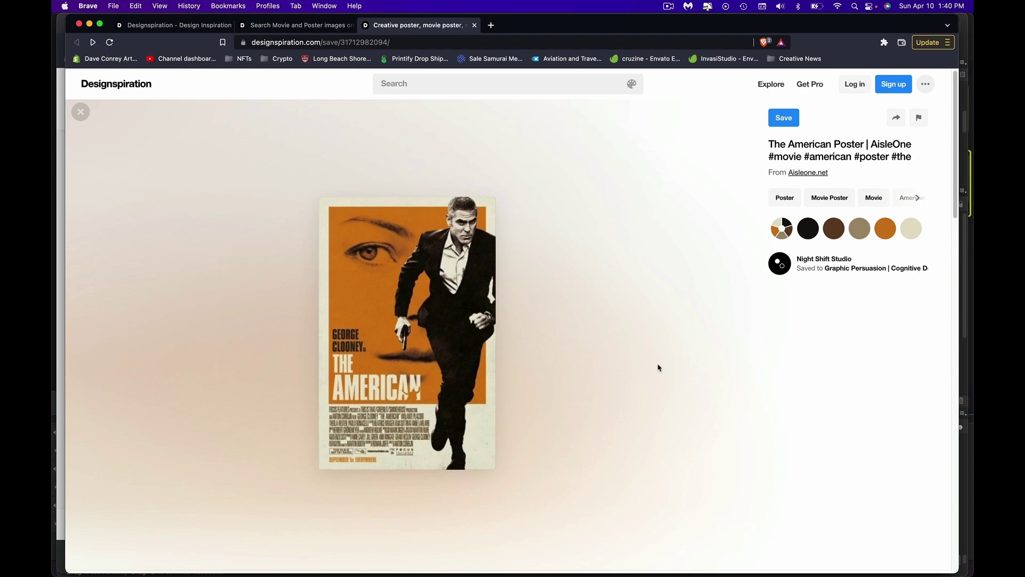
Complete the two-line artistic text GEORGE CLOONEY and set its font to DINSchrift in the Engschrift Alternate style
{"action": "key", "text": "Return"}
{"action": "type", "text": "C"}
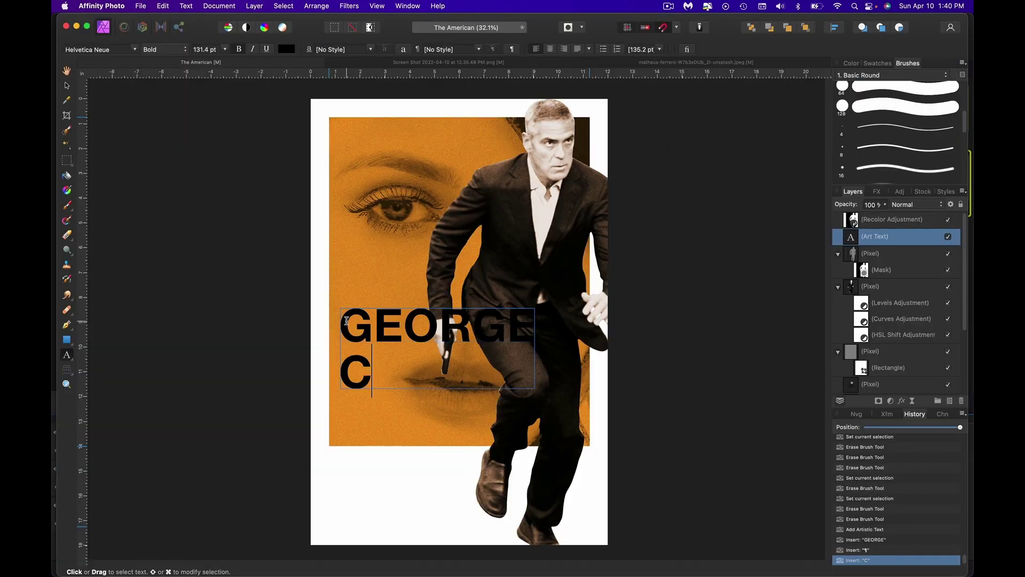
{"action": "type", "text": "LOONEY"}
{"action": "key", "text": "super+a"}
{"action": "left_click", "coordinate": [99, 49]}
{"action": "scroll", "coordinate": [138, 224], "scroll_direction": "down", "scroll_amount": 5}
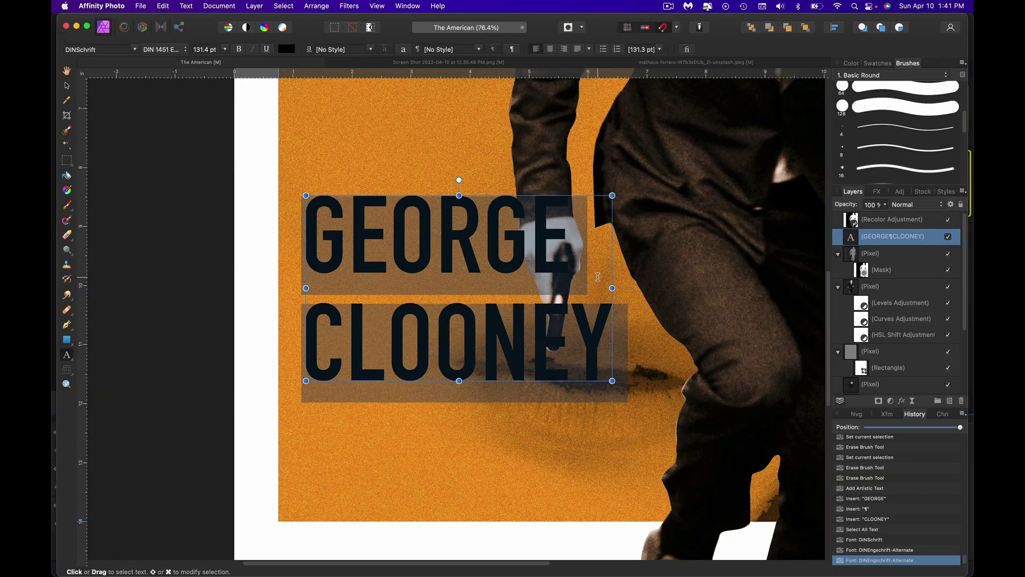
Reduce the leading of the GEORGE CLOONEY text to 105.9 pt and tighten its character spacing
{"action": "key", "text": "alt+Up"}
{"action": "key", "text": "alt+Up"}
{"action": "key", "text": "alt+Up"}
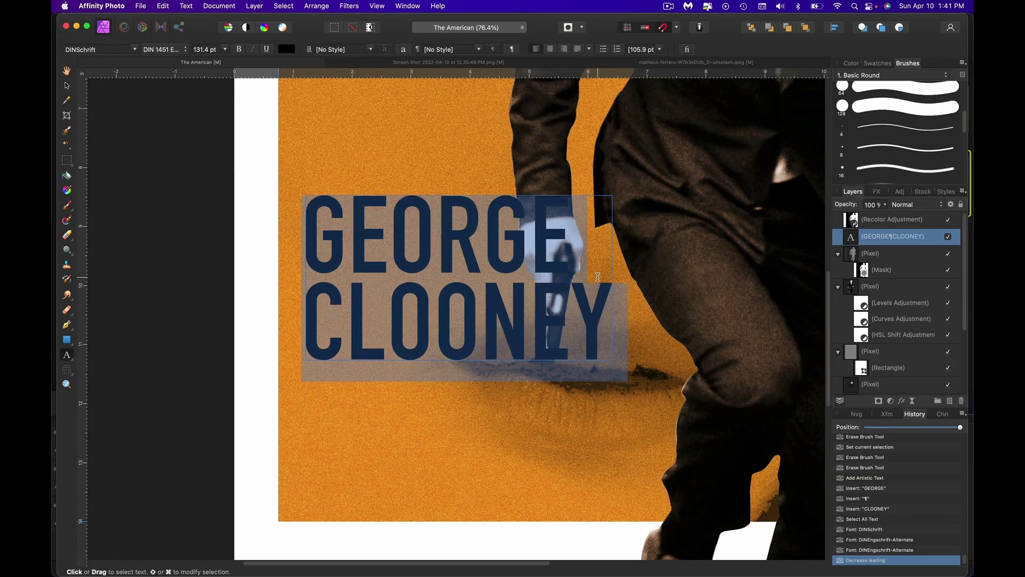
{"action": "key", "text": "alt+Left"}
{"action": "key", "text": "alt+Left"}
{"action": "key", "text": "alt+Left"}
{"action": "key", "text": "alt+Left"}
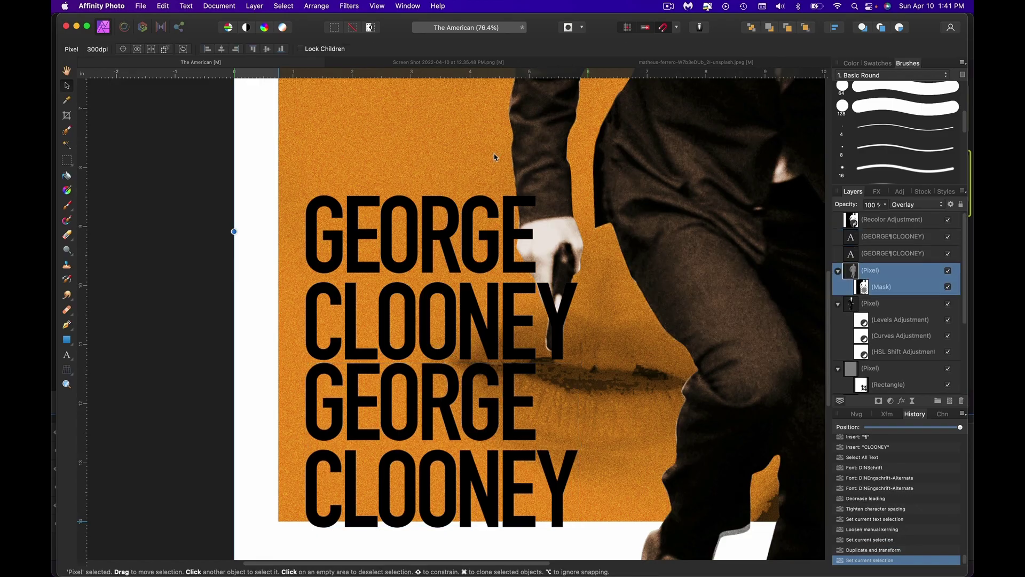
Shrink the upper GEORGE CLOONEY text and replace the wording of its lower copy with THE AMERICAN on two lines
{"action": "left_click", "coordinate": [527, 212]}
{"action": "left_click_drag", "start_coordinate": [577, 196], "coordinate": [490, 249]}
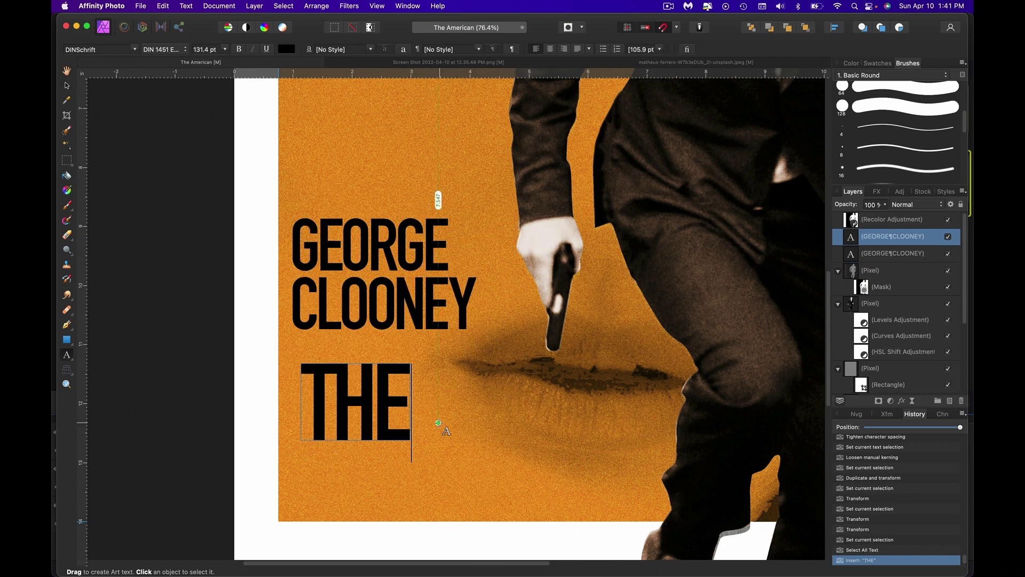
{"action": "key", "text": "Return"}
{"action": "type", "text": "AMERICAN"}
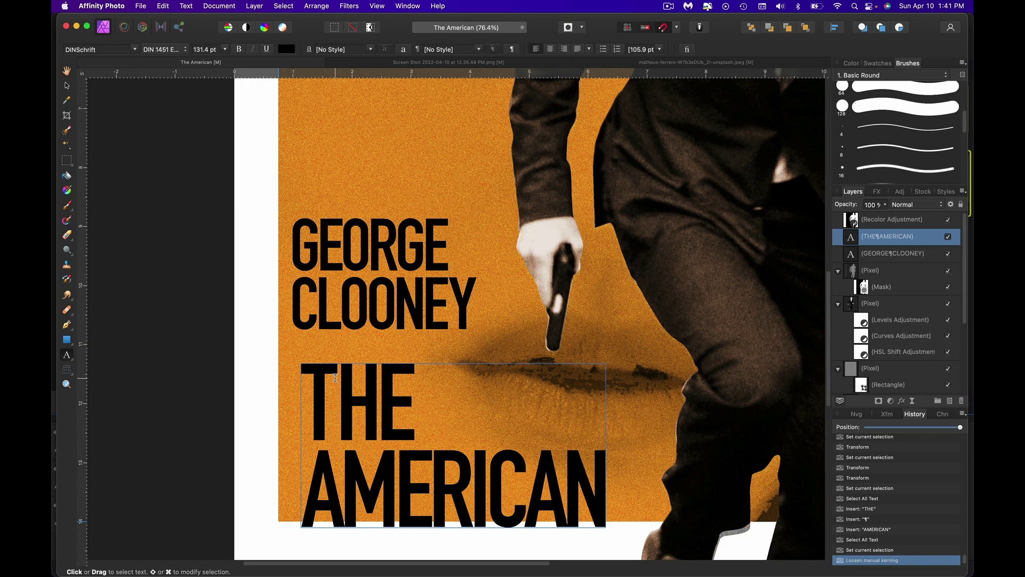
Tighten the kerning between the letters of THE and enlarge the whole THE AMERICAN text to 160 pt
{"action": "key", "text": "Right"}
{"action": "key", "text": "alt+Left"}
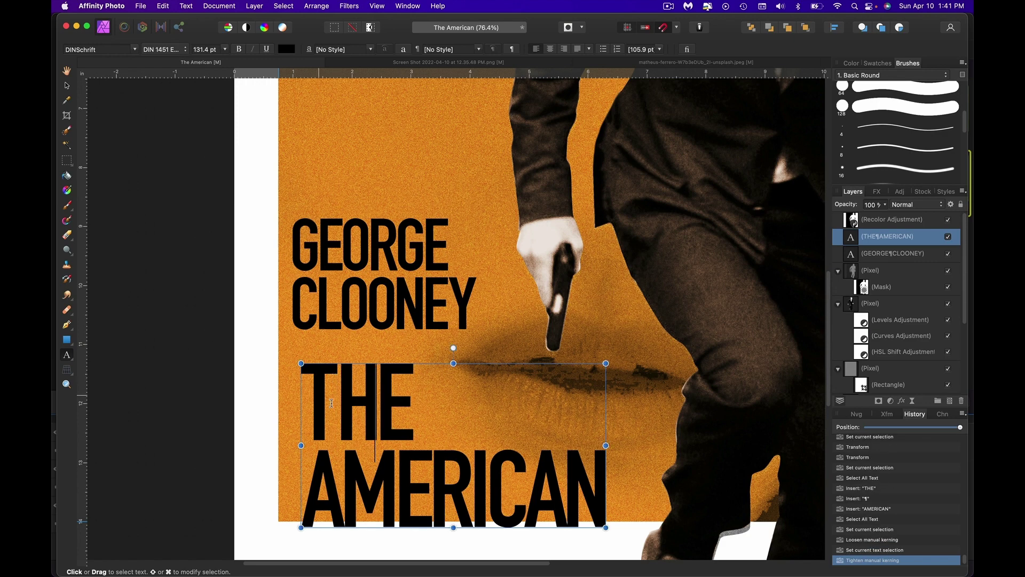
{"action": "double_click", "coordinate": [332, 403]}
{"action": "key", "text": "super+a"}
{"action": "key", "text": "super+shift+period"}
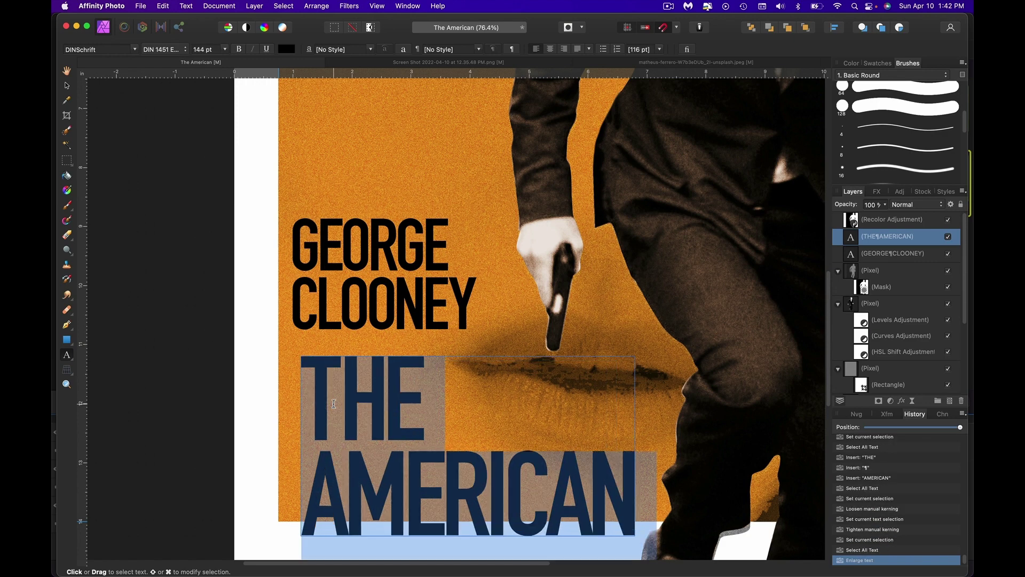
{"action": "key", "text": "super+shift+period"}
{"action": "key", "text": "super+shift+period"}
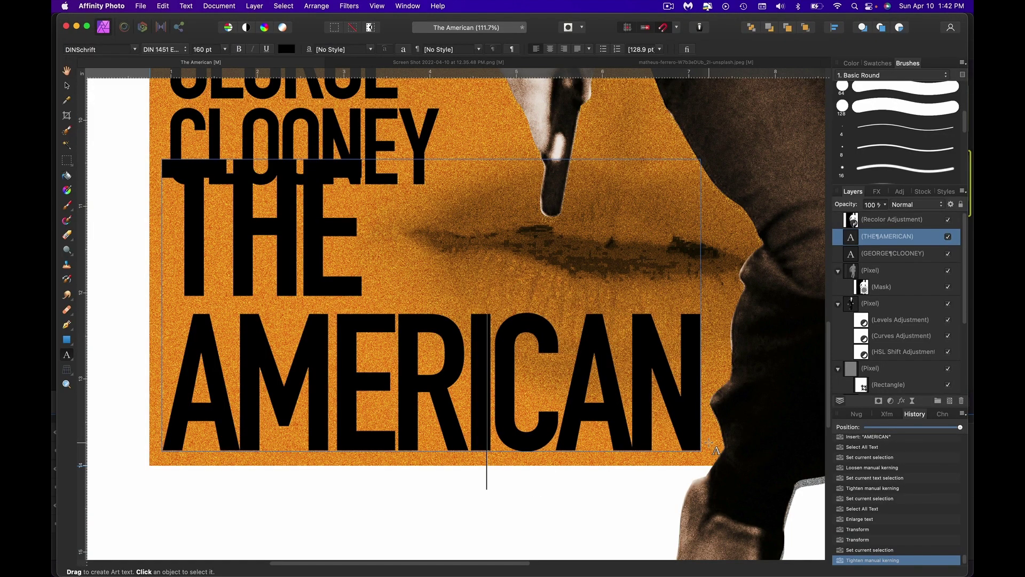
Go through the letter gaps in AMERICAN for kerning and set the font size of THE to 80 pt
{"action": "key", "text": "Right"}
{"action": "key", "text": "Right"}
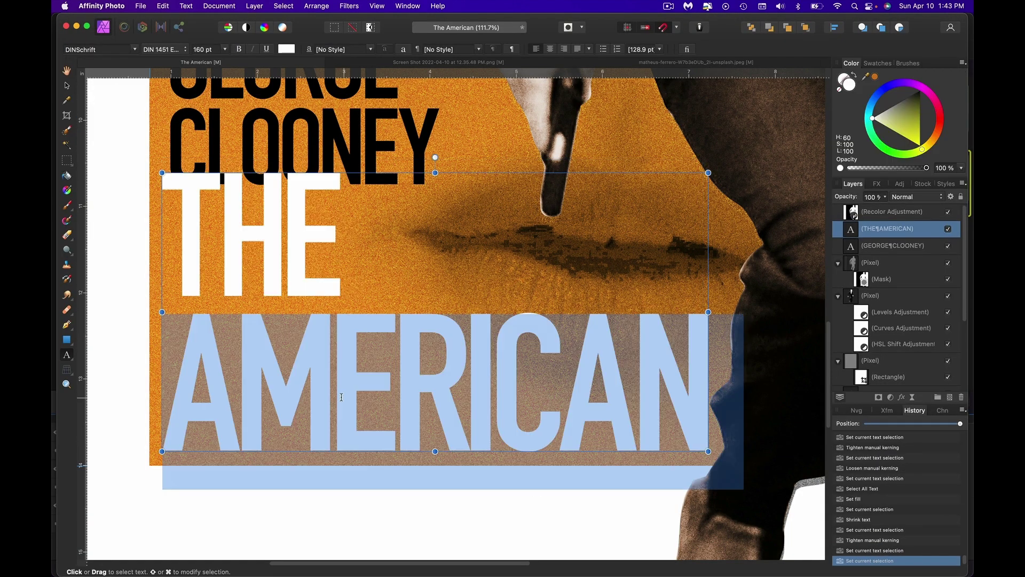
{"action": "triple_click", "coordinate": [248, 221]}
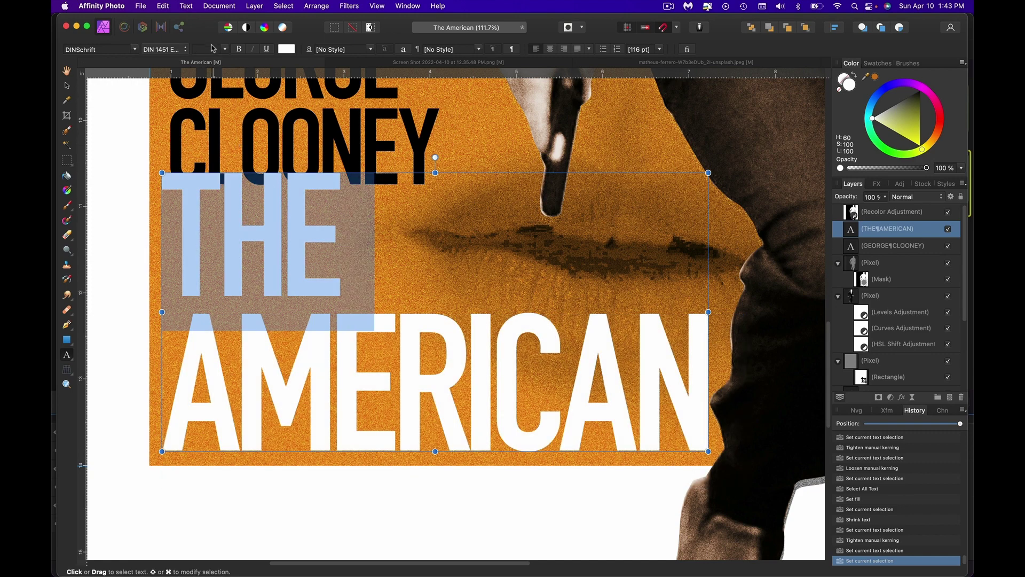
{"action": "left_click", "coordinate": [210, 47]}
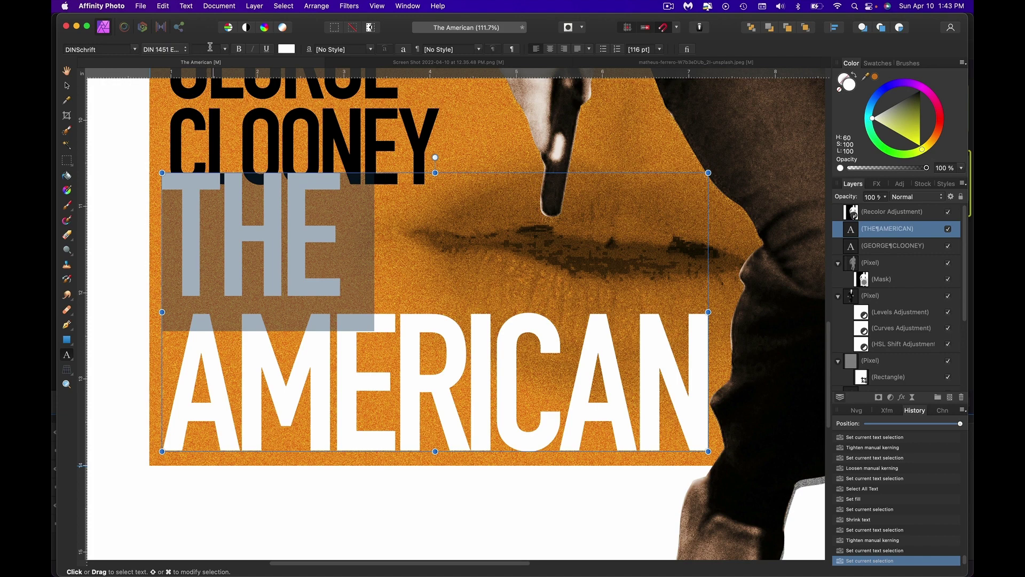
{"action": "type", "text": "80"}
{"action": "key", "text": "Return"}
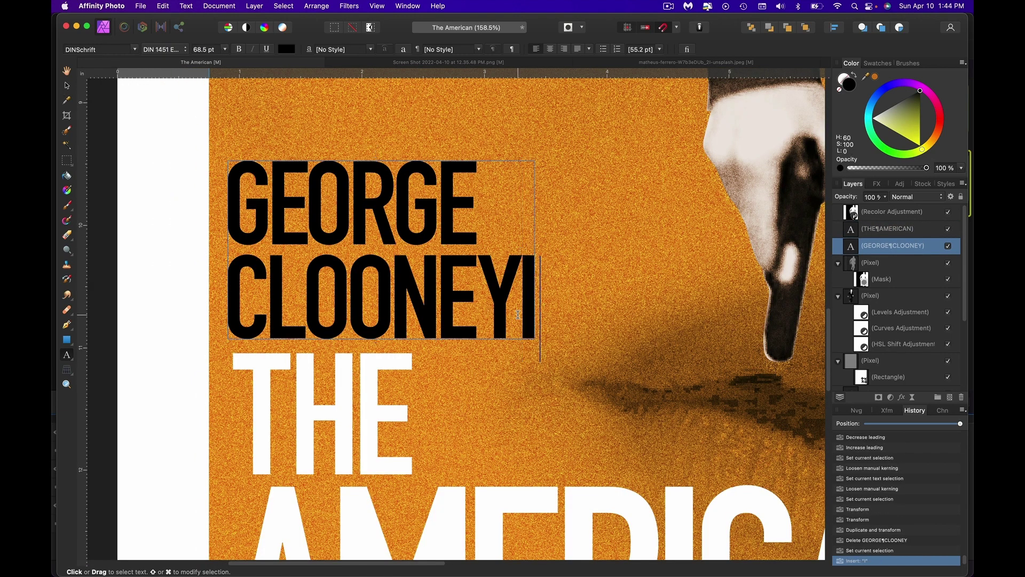
Append IS after CLOONEY, tighten its character spacing and shrink it to a small suffix
{"action": "type", "text": "IS"}
{"action": "key", "text": "shift+Left"}
{"action": "key", "text": "shift+Left"}
{"action": "key", "text": "alt+Left"}
{"action": "key", "text": "super+shift+comma"}
{"action": "left_click", "coordinate": [518, 314]}
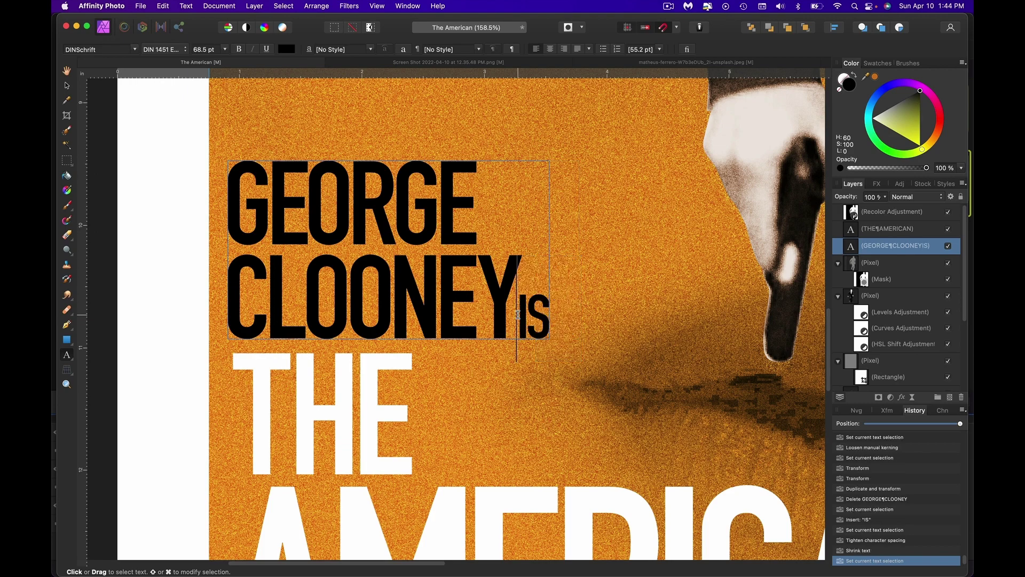
{"action": "left_click_drag", "start_coordinate": [518, 314], "coordinate": [553, 321]}
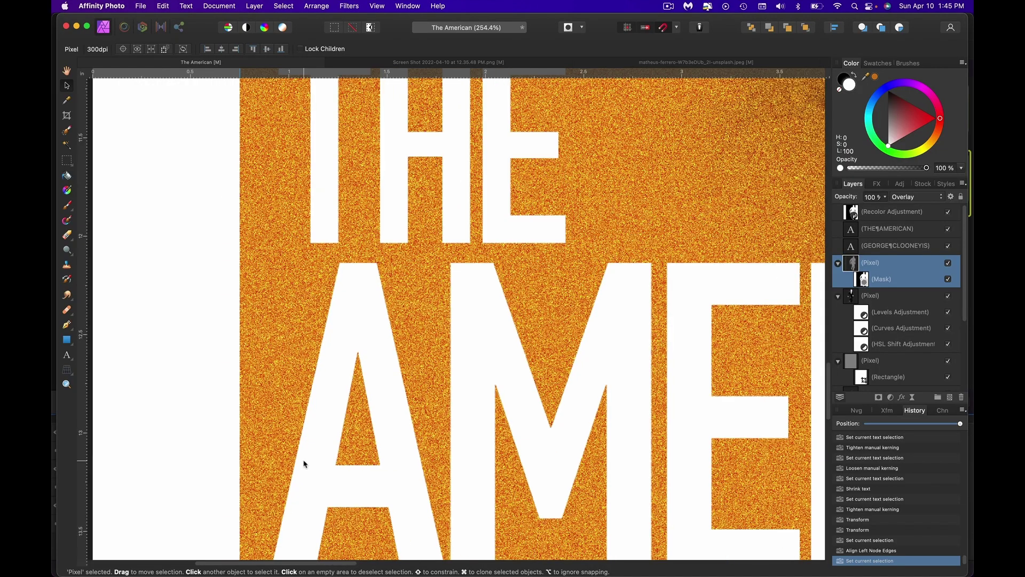
Narrow the GEORGE CLOONEY IS and THE AMERICAN texts together and scale them up within the orange panel
{"action": "scroll", "coordinate": [305, 463], "scroll_direction": "up", "scroll_amount": 2}
{"action": "scroll", "coordinate": [306, 417], "scroll_direction": "up", "scroll_amount": 5}
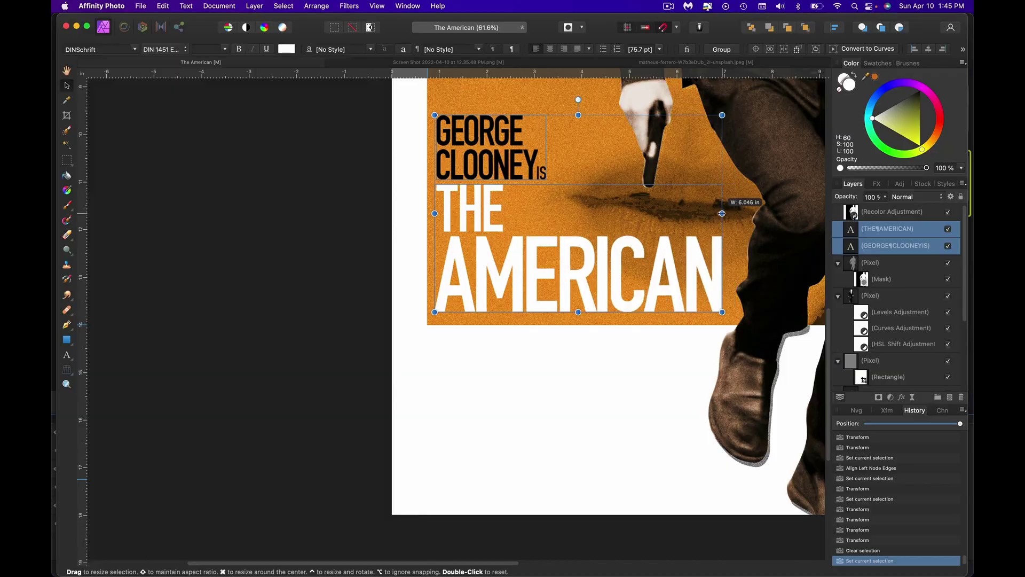
{"action": "left_click_drag", "start_coordinate": [726, 213], "coordinate": [699, 213]}
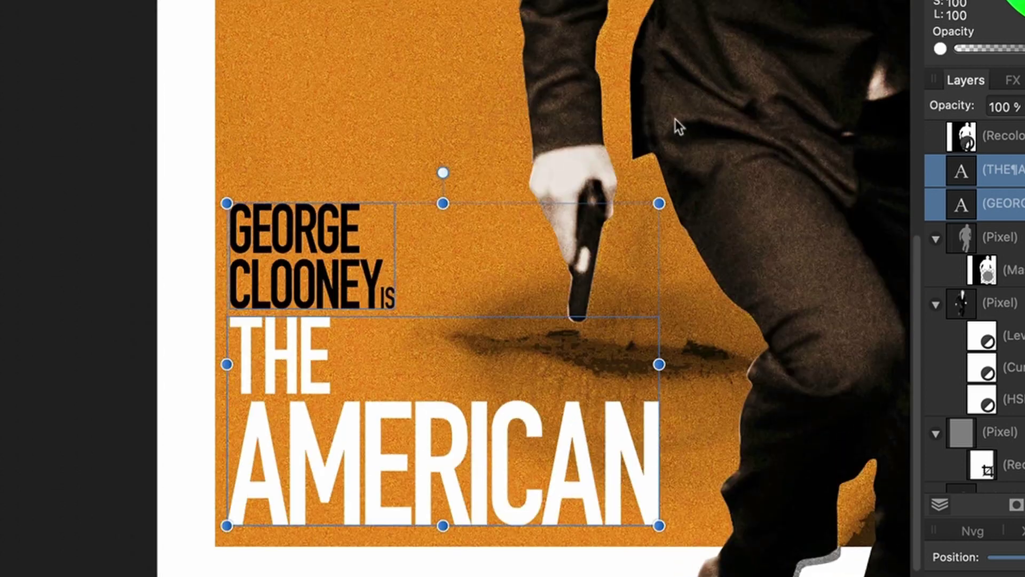
{"action": "left_click_drag", "start_coordinate": [659, 203], "coordinate": [711, 164]}
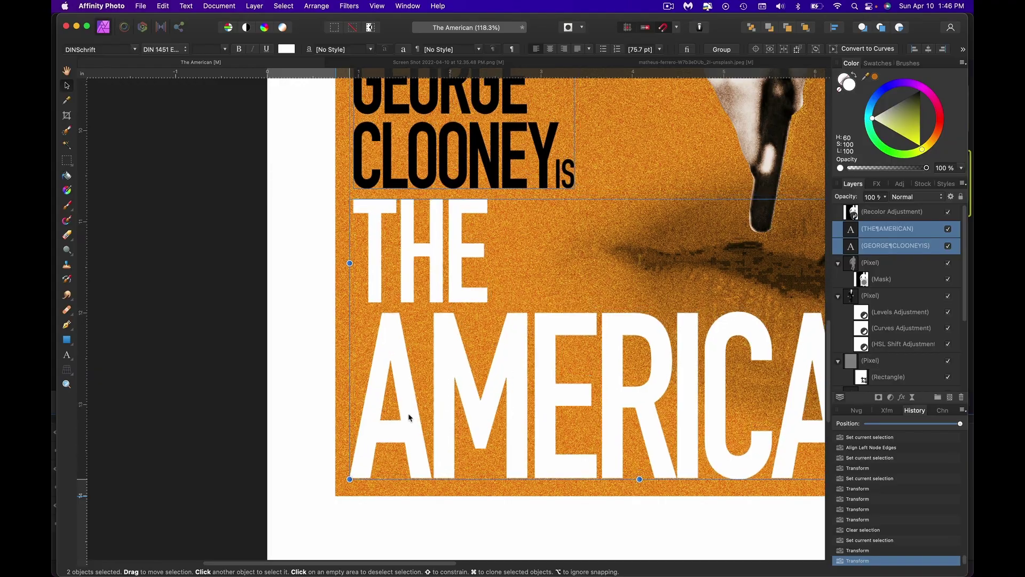
{"action": "left_click", "coordinate": [409, 417]}
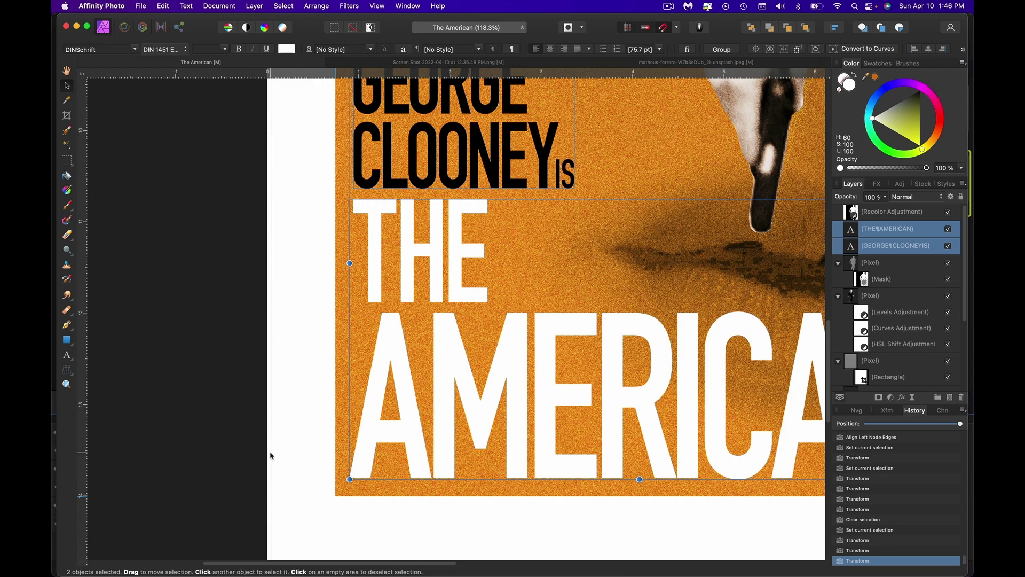
Switch to the Brave browser and compare the title layout with the reference The American poster
{"action": "scroll", "coordinate": [271, 456], "scroll_direction": "down", "scroll_amount": 5}
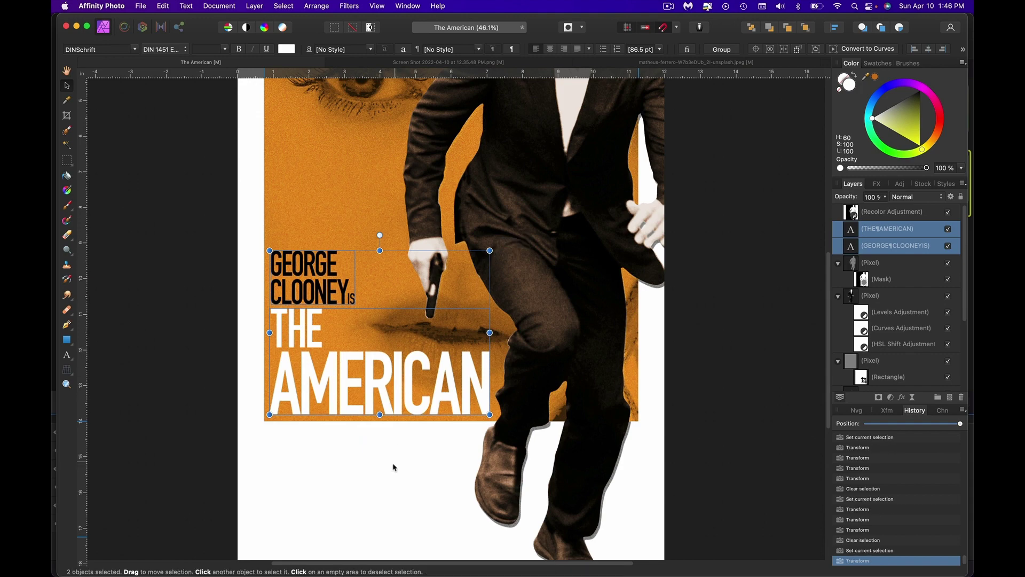
{"action": "scroll", "coordinate": [353, 423], "scroll_direction": "down", "scroll_amount": 2}
{"action": "key", "text": "super+Tab"}
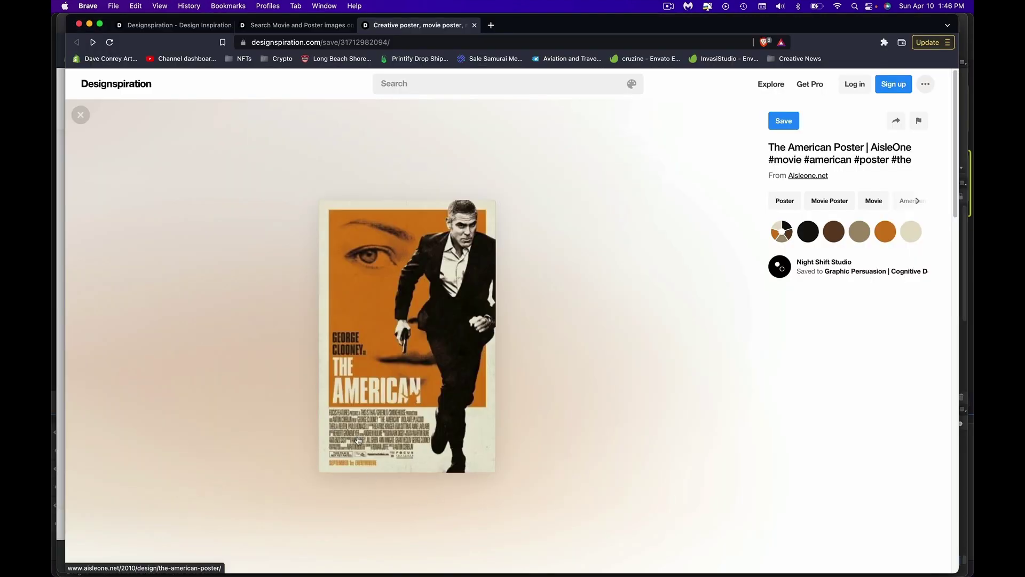